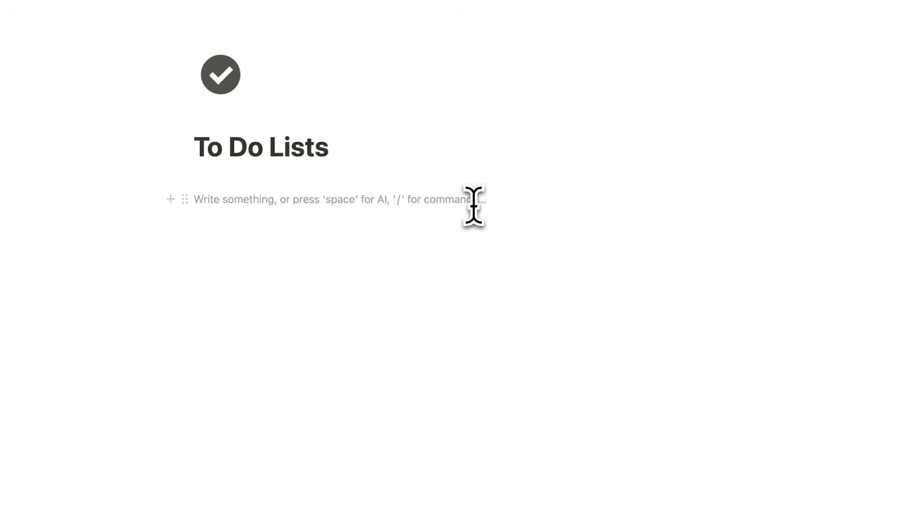
# Add a MON text line to the page with a divider directly beneath it.
pyautogui.write('MON')
pyautogui.press('Return')
pyautogui.write('/du')
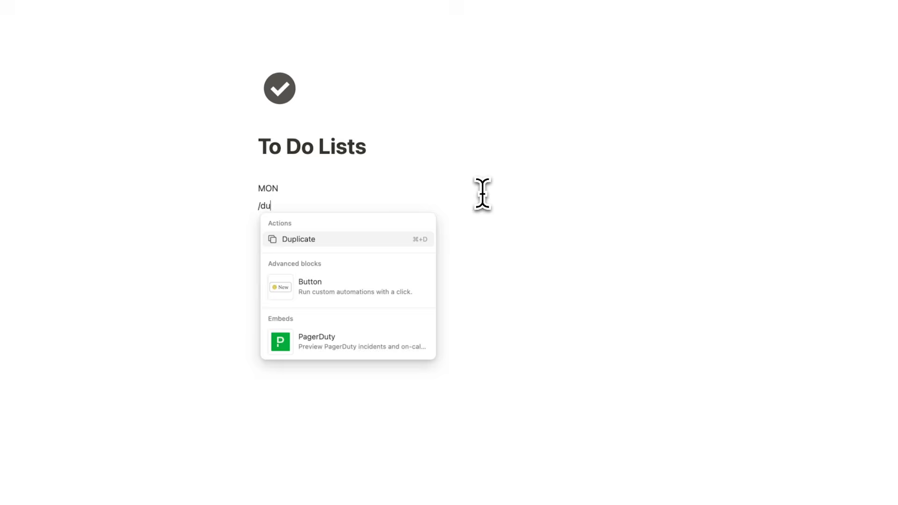
pyautogui.press('BackSpace')
pyautogui.write('iv')
pyautogui.press('Return')
# Add TUE and WED text lines below the MON section, each followed by a divider.
pyautogui.write('/di')
pyautogui.press('Return')
pyautogui.write('WED')
pyautogui.press('Return')
pyautogui.write('/di')
pyautogui.press('Return')
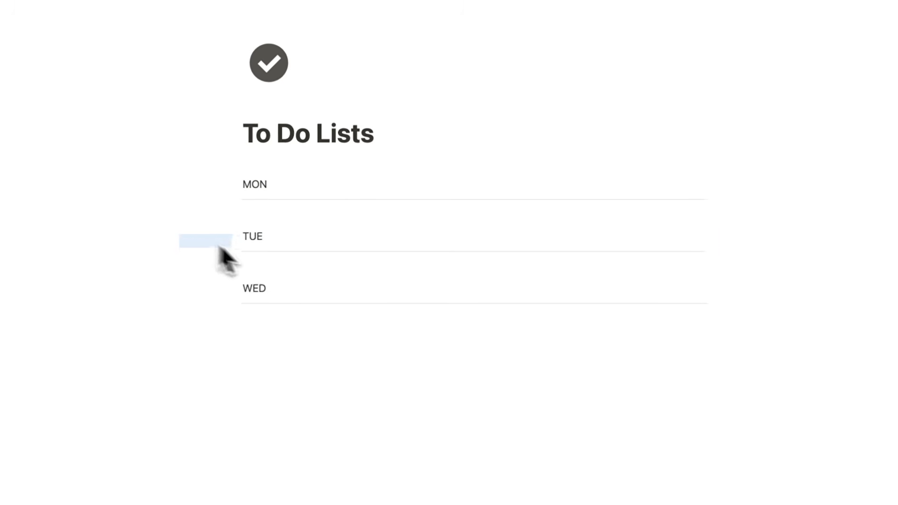
# Arrange the TUE and WED sections with their dividers beside MON to form three columns.
pyautogui.moveTo(227, 250); pyautogui.dragTo(613, 189)
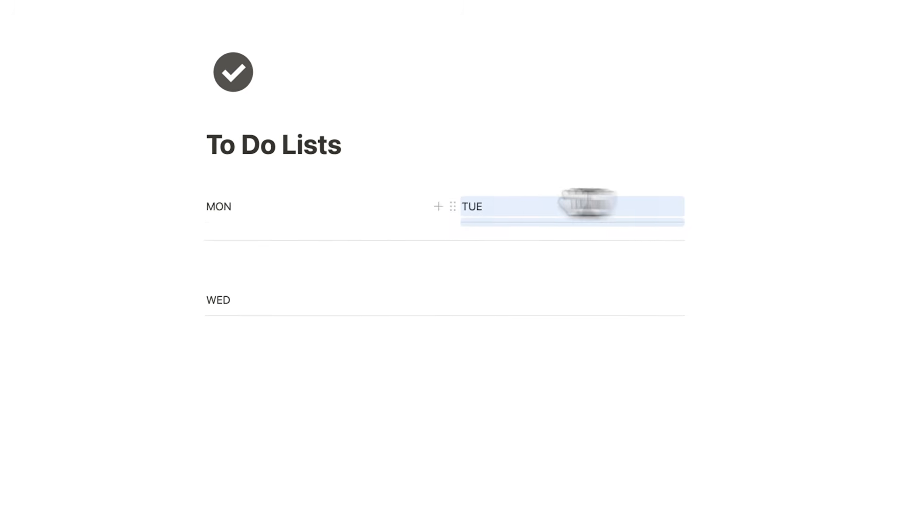
pyautogui.moveTo(197, 241); pyautogui.dragTo(201, 217)
pyautogui.moveTo(228, 289); pyautogui.dragTo(689, 193)
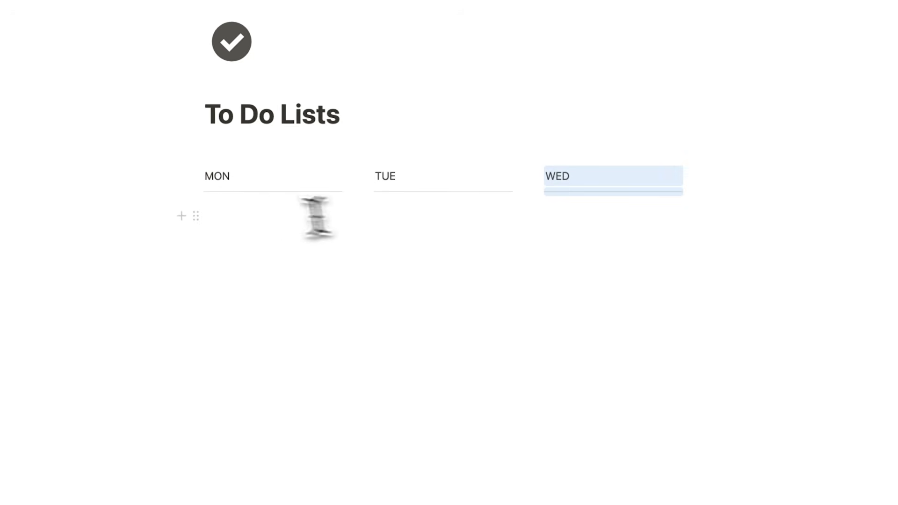
# Create a to-do list under MON with the items "walk dog" and "write report".
pyautogui.click(238, 211)
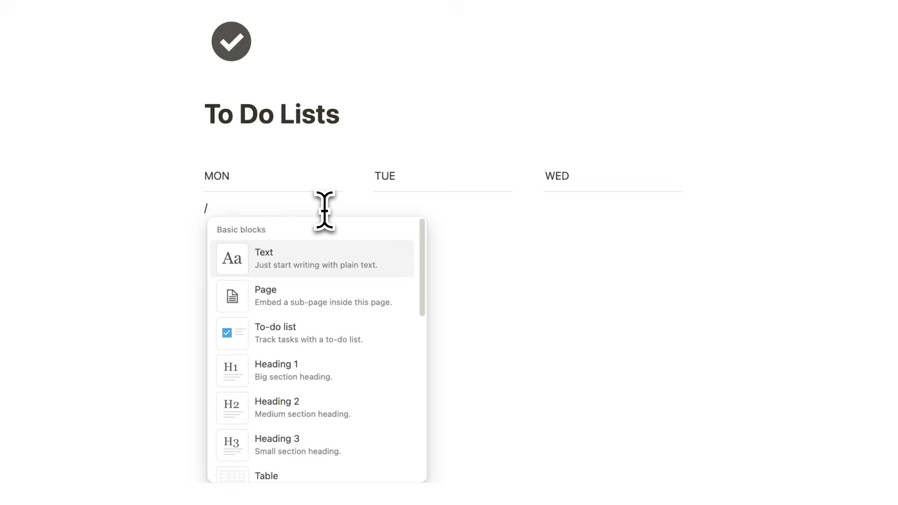
pyautogui.click(321, 451)
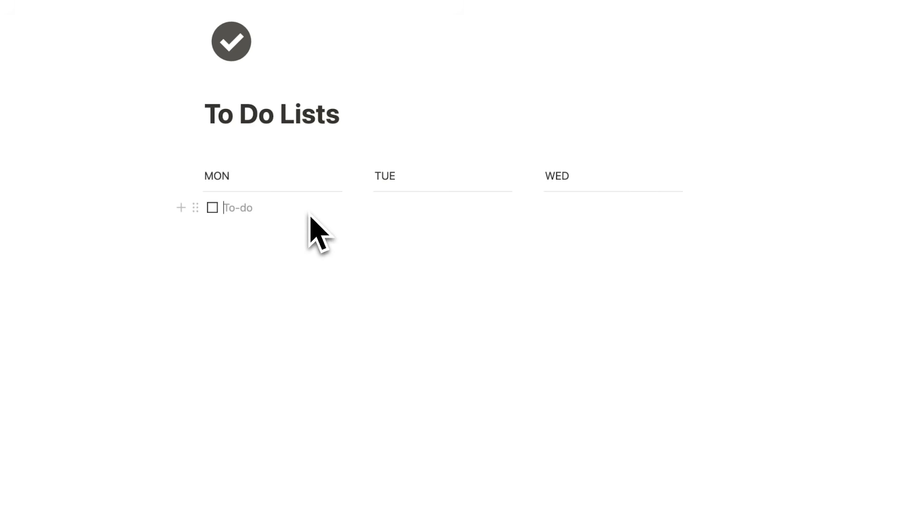
pyautogui.write('walk dog')
pyautogui.press('Return')
pyautogui.write('write report')
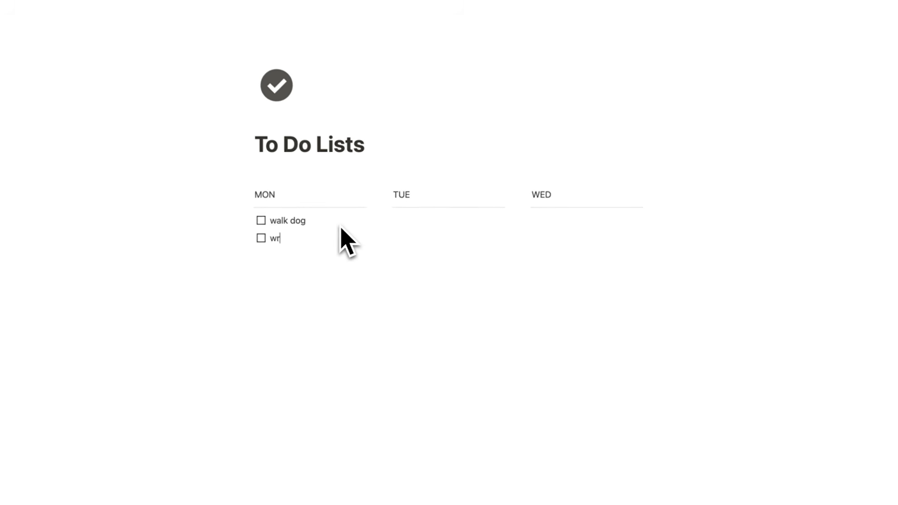
# Check off both to-do items in the MON column.
pyautogui.click(264, 222)
pyautogui.click(265, 239)
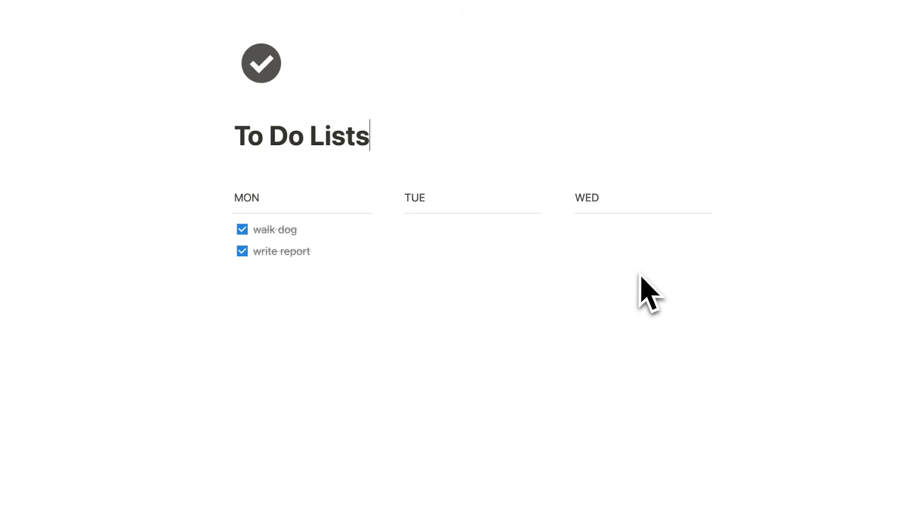
pyautogui.click(640, 276)
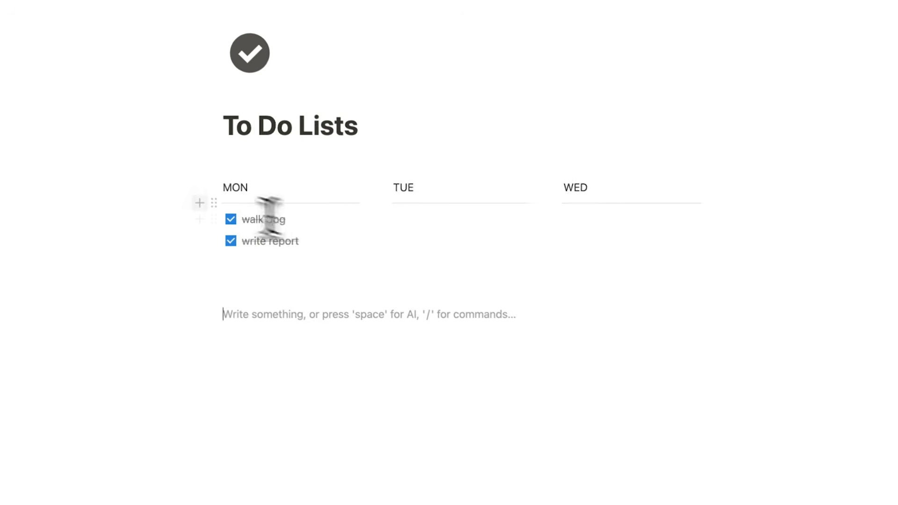
# Replace the three day columns with a table view of a new database titled "To Do List".
pyautogui.moveTo(132, 178); pyautogui.dragTo(685, 285)
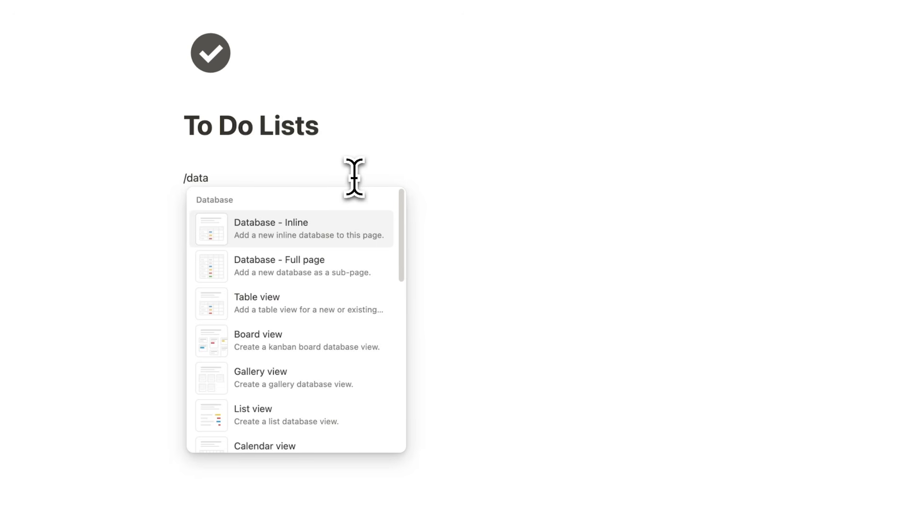
pyautogui.click(319, 308)
pyautogui.click(421, 306)
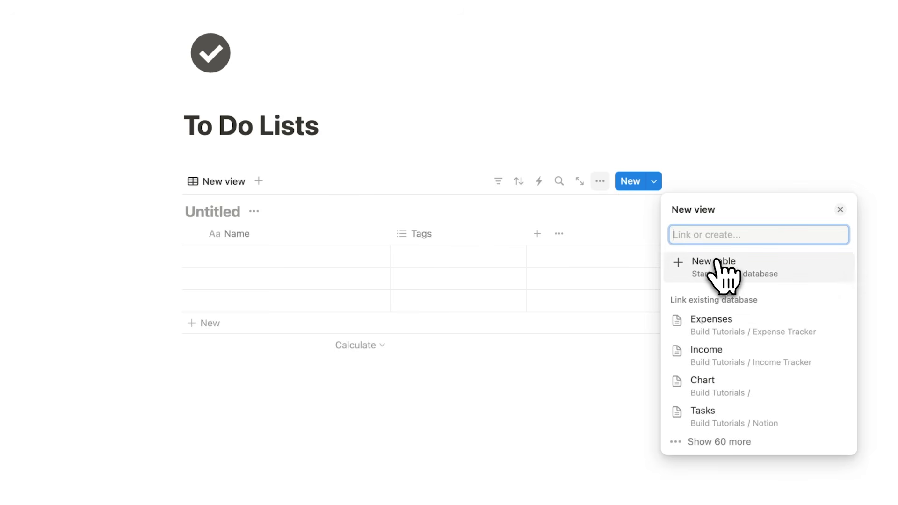
pyautogui.click(715, 262)
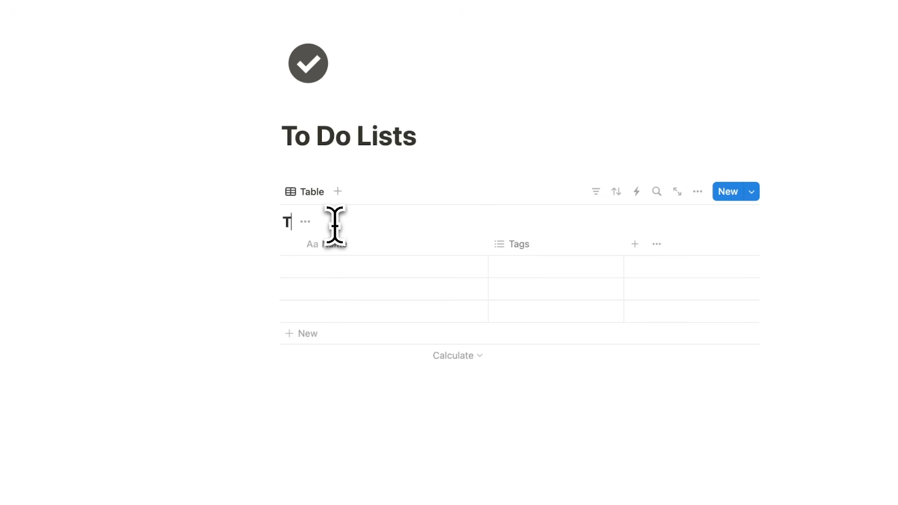
pyautogui.write('te report')
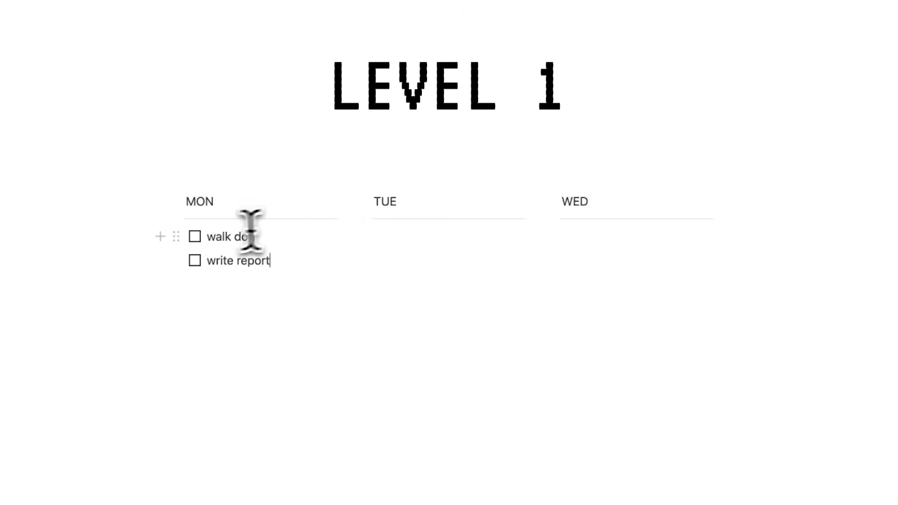
pyautogui.click(164, 247)
pyautogui.click(164, 277)
# Enter "Write Report" and "Walk Dog" as the names of the first two database rows.
pyautogui.click(369, 252)
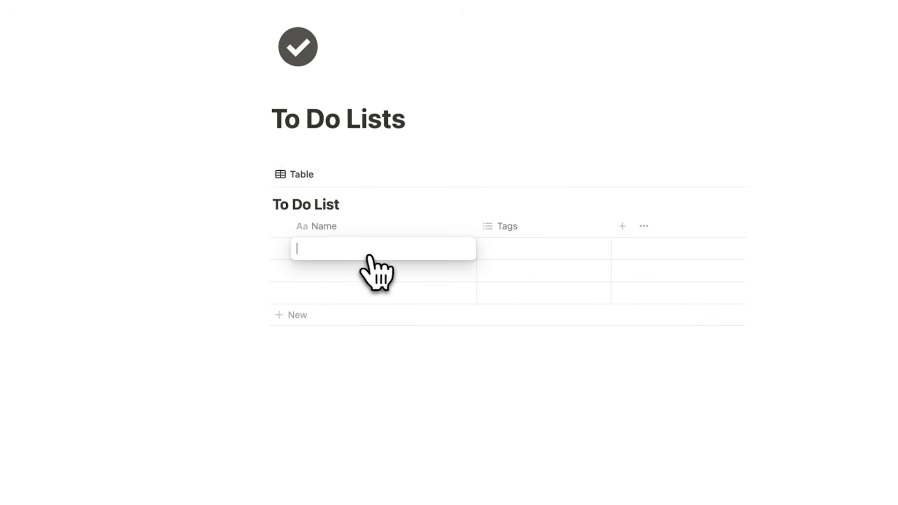
pyautogui.write('Write Report')
pyautogui.press('Return')
pyautogui.write('Walk Dog')
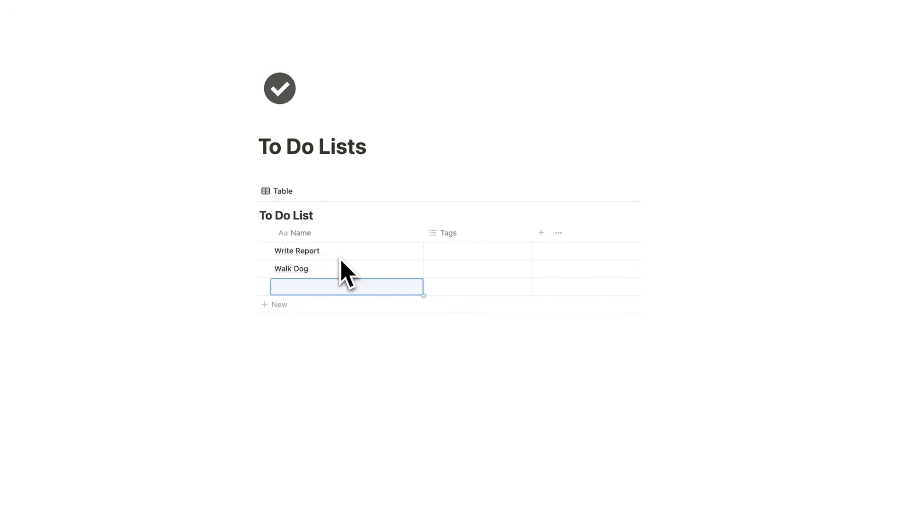
# Add a Checkbox property to the To Do List and place it before the Name column.
pyautogui.click(541, 233)
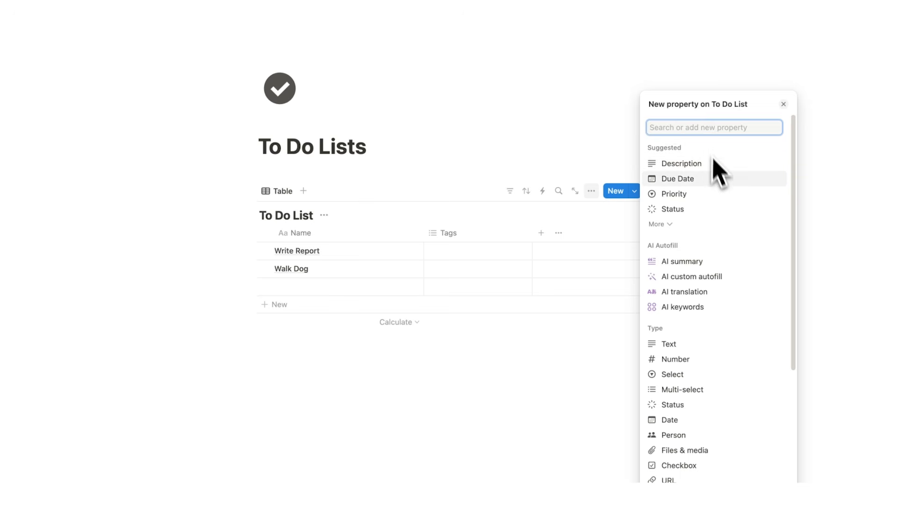
pyautogui.scroll(-5, 720, 189)
pyautogui.scroll(-2, 721, 196)
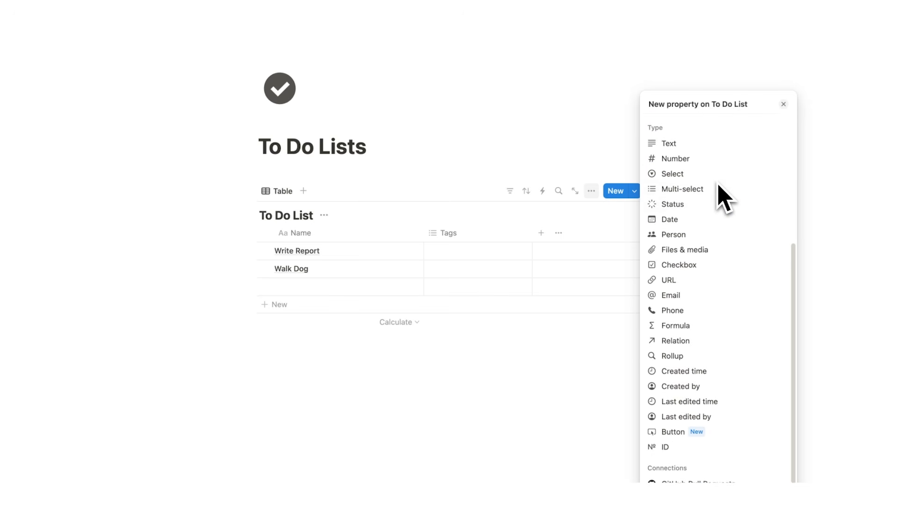
pyautogui.click(692, 248)
pyautogui.moveTo(533, 214); pyautogui.dragTo(219, 211)
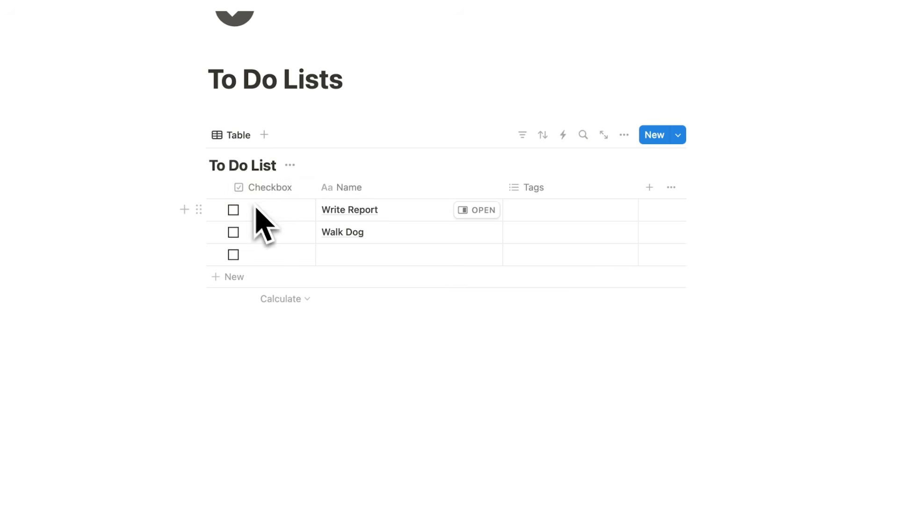
# Check the boxes of the Write Report and Walk Dog rows.
pyautogui.click(233, 210)
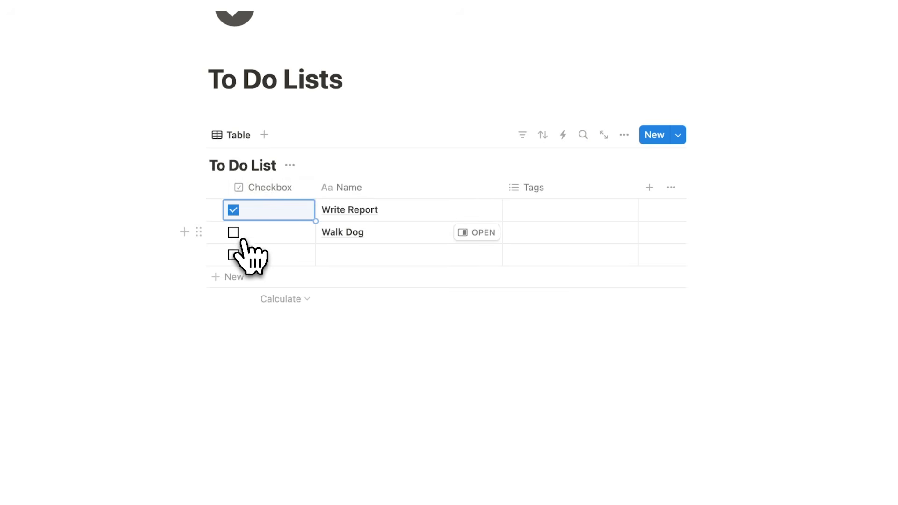
pyautogui.click(235, 234)
pyautogui.click(363, 348)
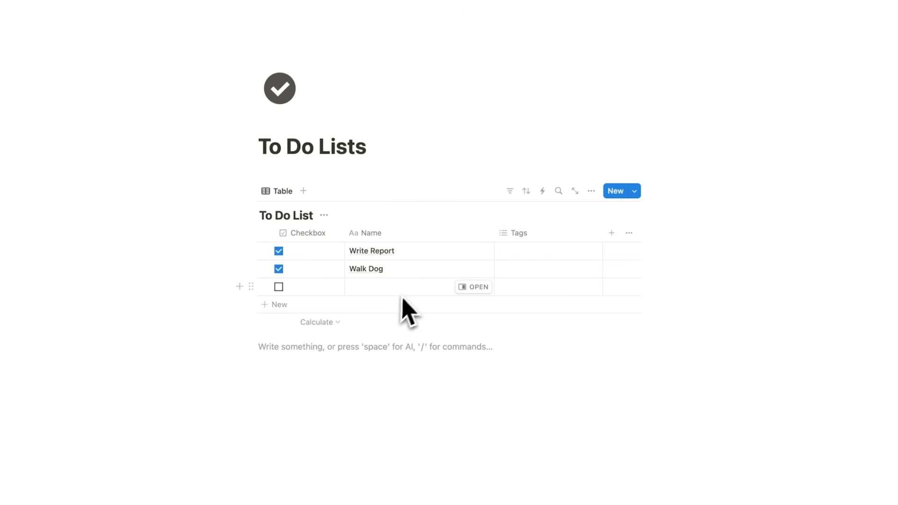
# Add four blank rows to the end of the To Do List table.
pyautogui.click(306, 304)
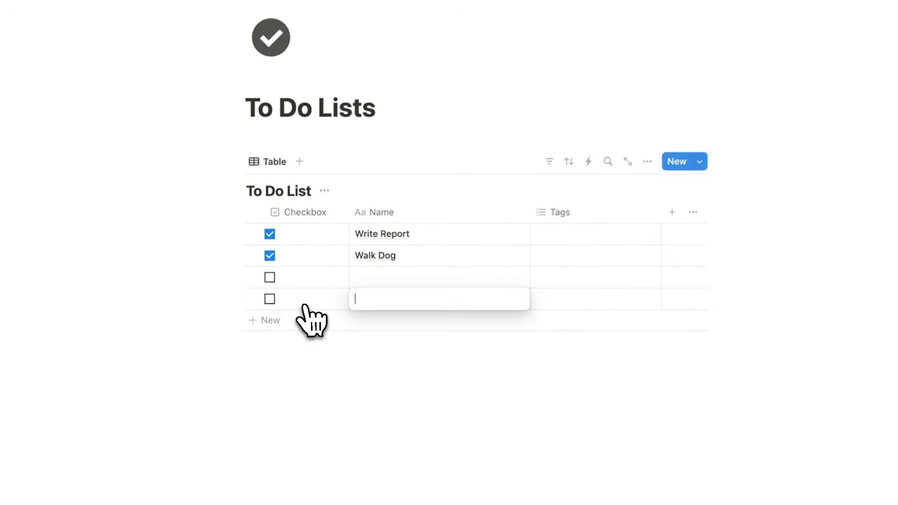
pyautogui.click(299, 323)
pyautogui.click(295, 341)
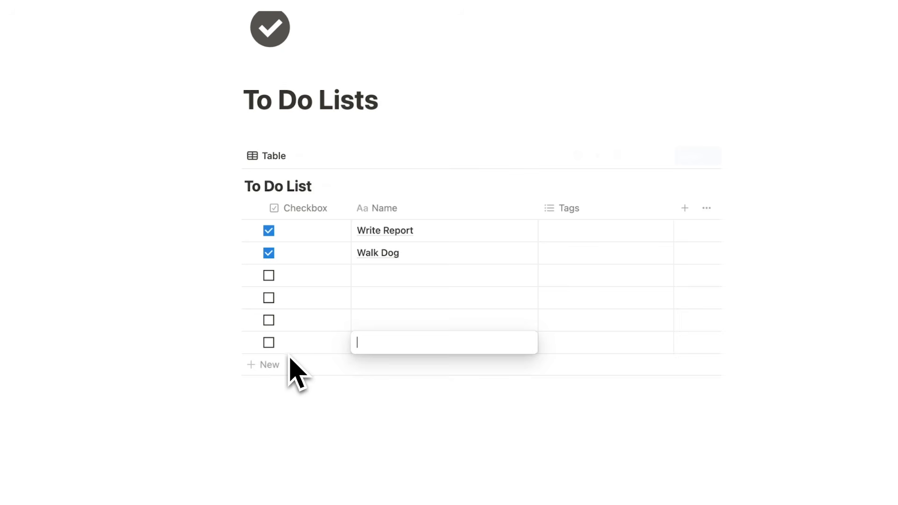
pyautogui.click(290, 359)
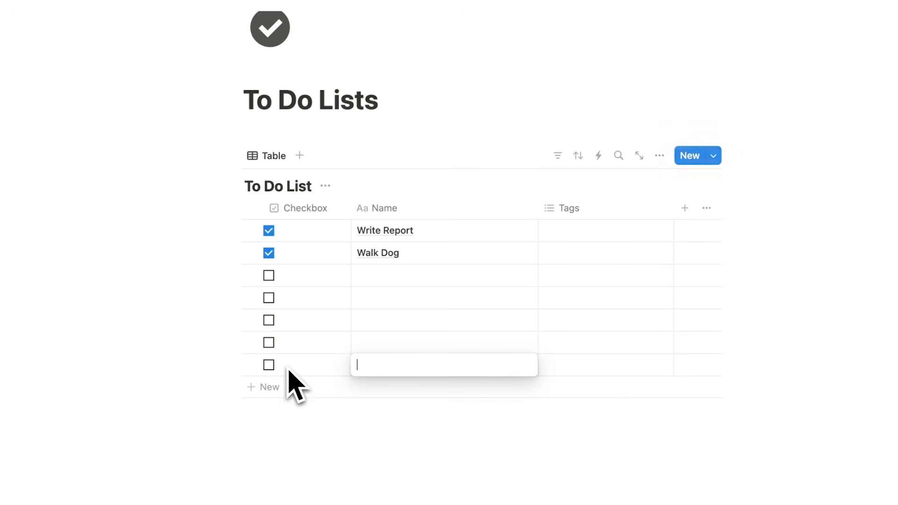
pyautogui.press('Escape')
# Check the boxes of the first three unnamed rows.
pyautogui.click(268, 197)
pyautogui.click(268, 219)
pyautogui.click(268, 241)
pyautogui.click(448, 400)
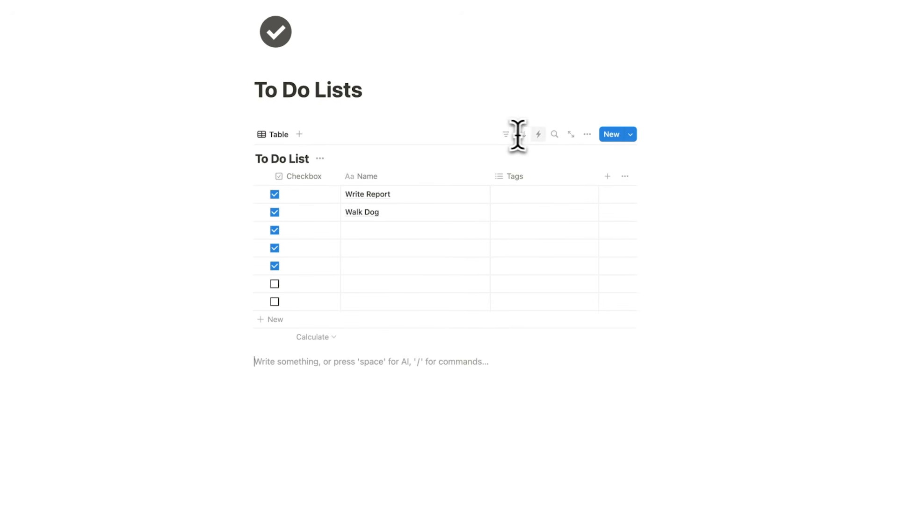
# Review the available view options for the To Do List table.
pyautogui.click(587, 134)
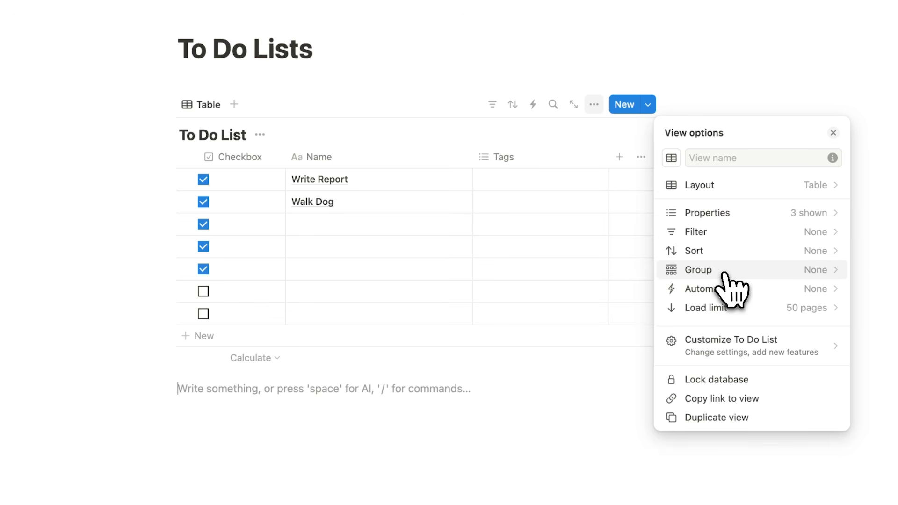
pyautogui.click(486, 400)
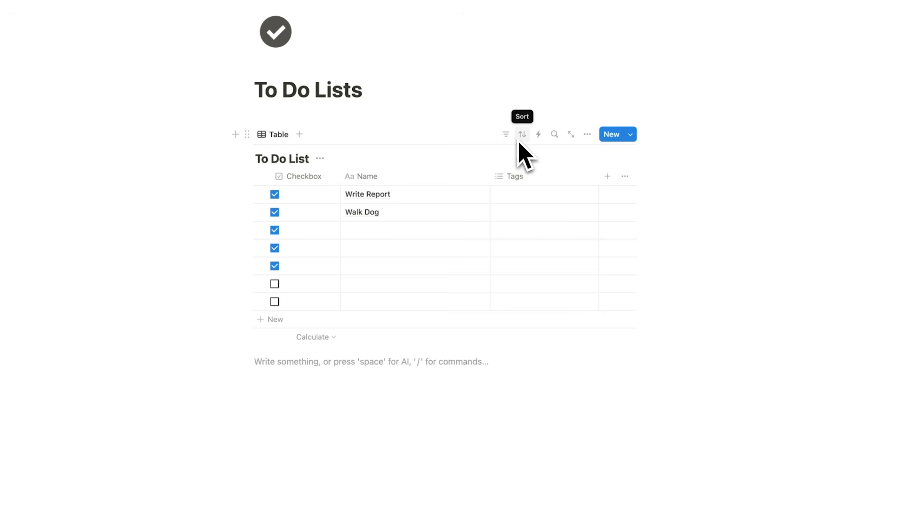
pyautogui.click(587, 134)
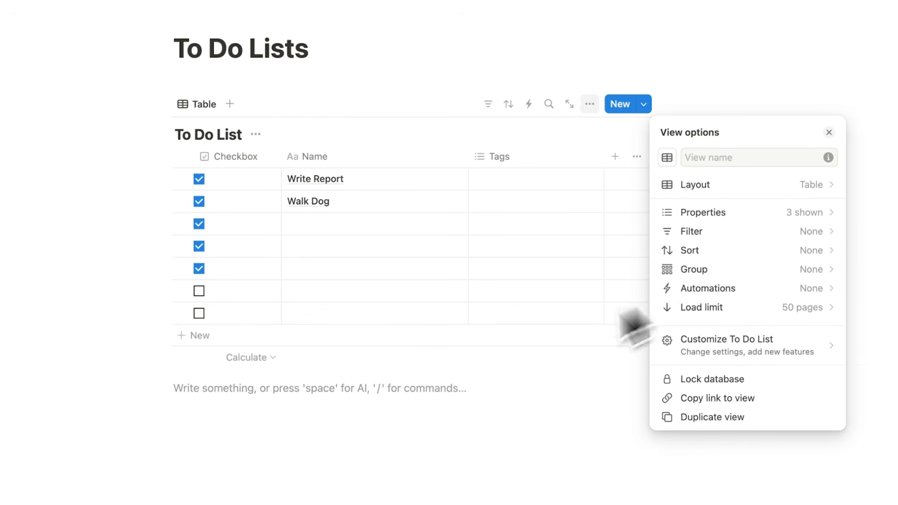
pyautogui.click(652, 317)
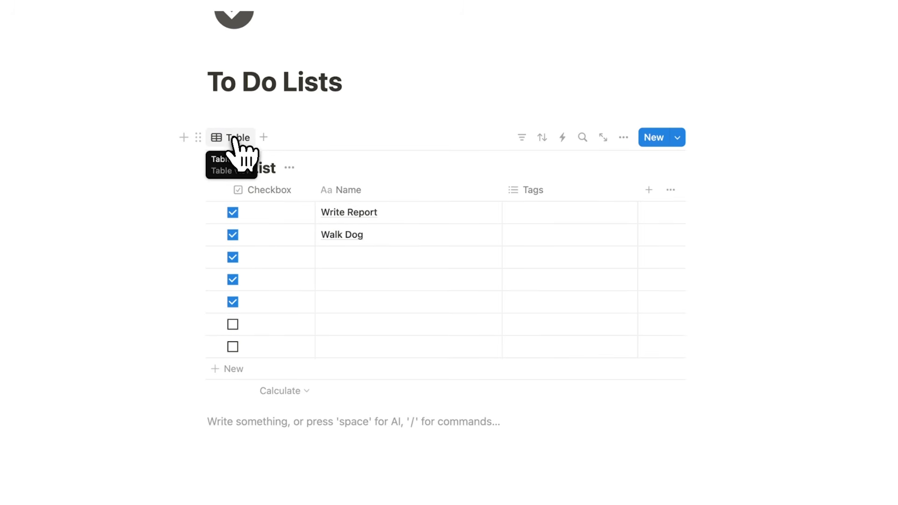
# Duplicate the Table view and name the copy "v2".
pyautogui.click(232, 140)
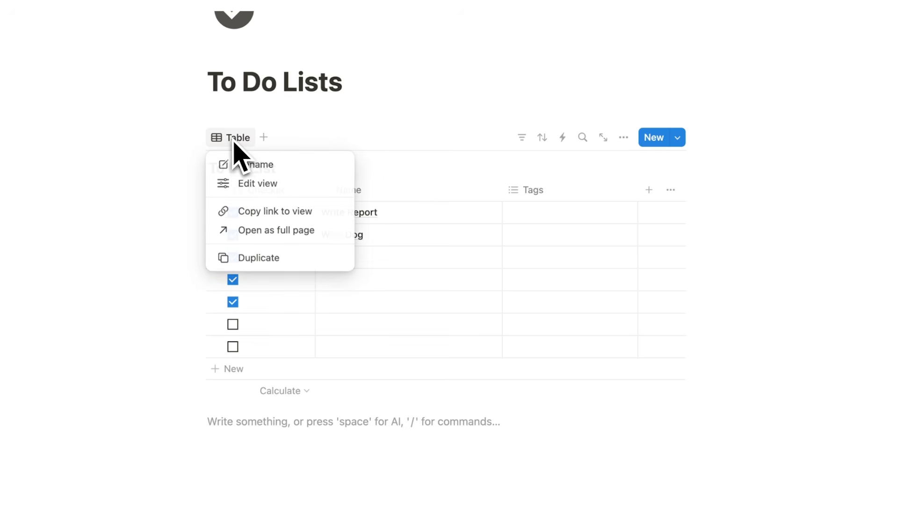
pyautogui.click(255, 257)
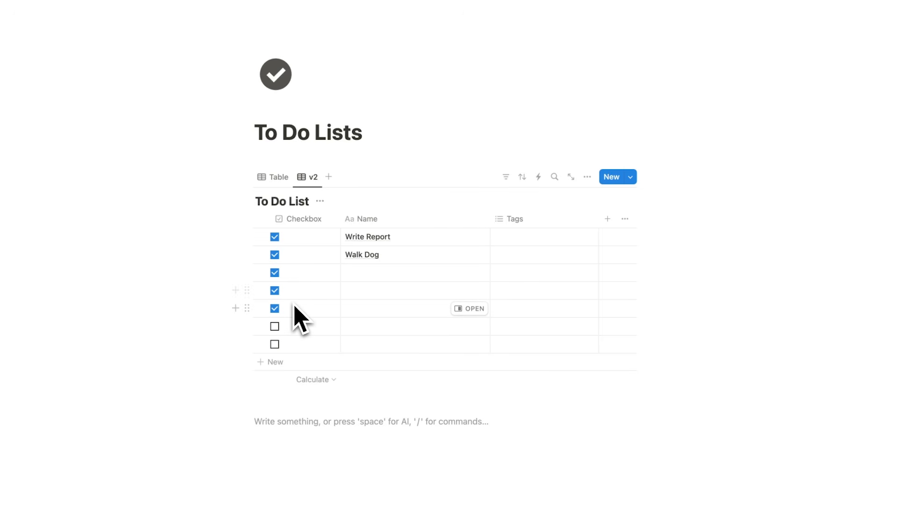
# Filter the v2 view to show only rows whose Checkbox is Unchecked.
pyautogui.scroll(-3, 313, 256)
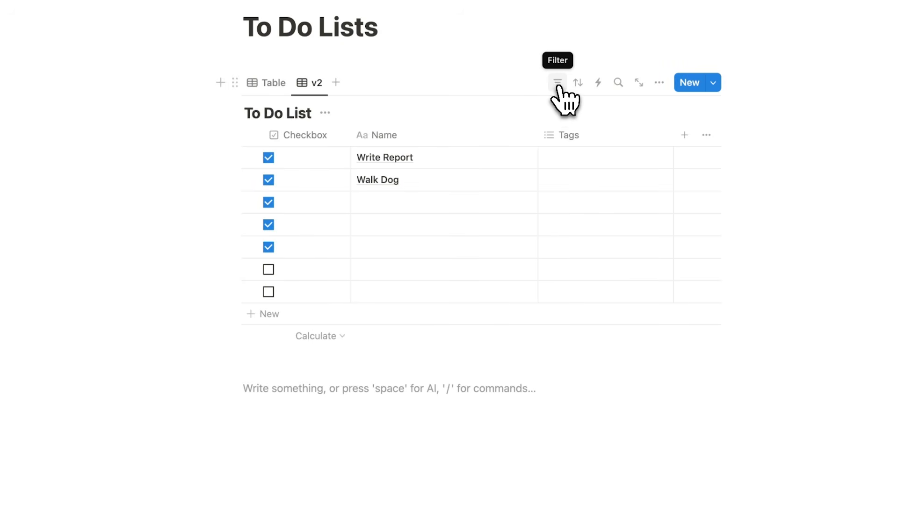
pyautogui.click(558, 83)
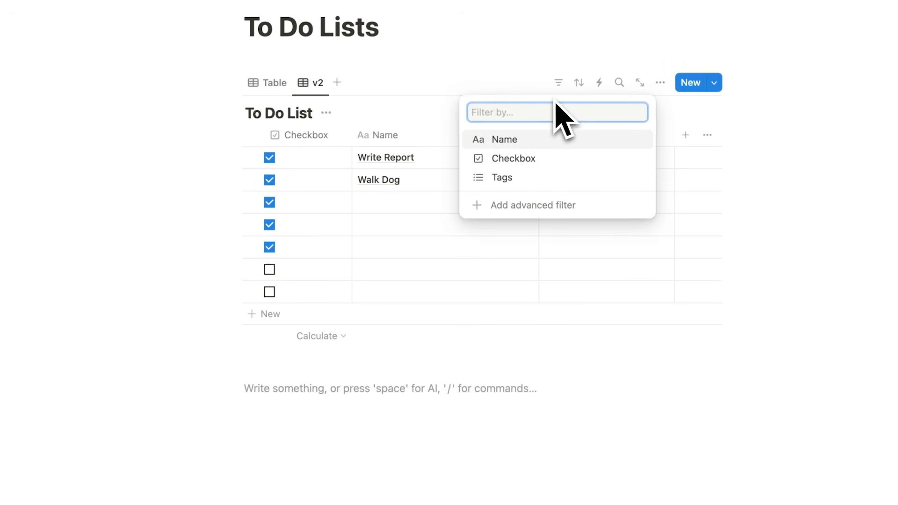
pyautogui.click(549, 159)
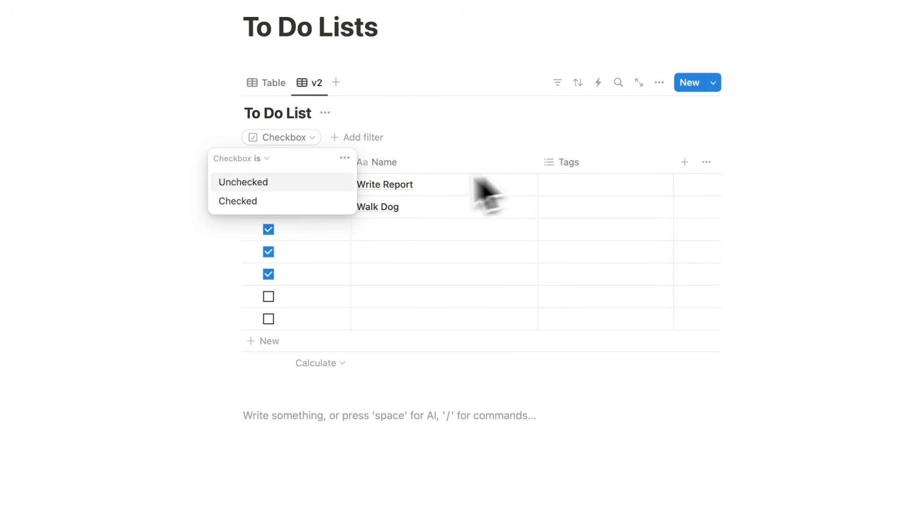
pyautogui.click(276, 183)
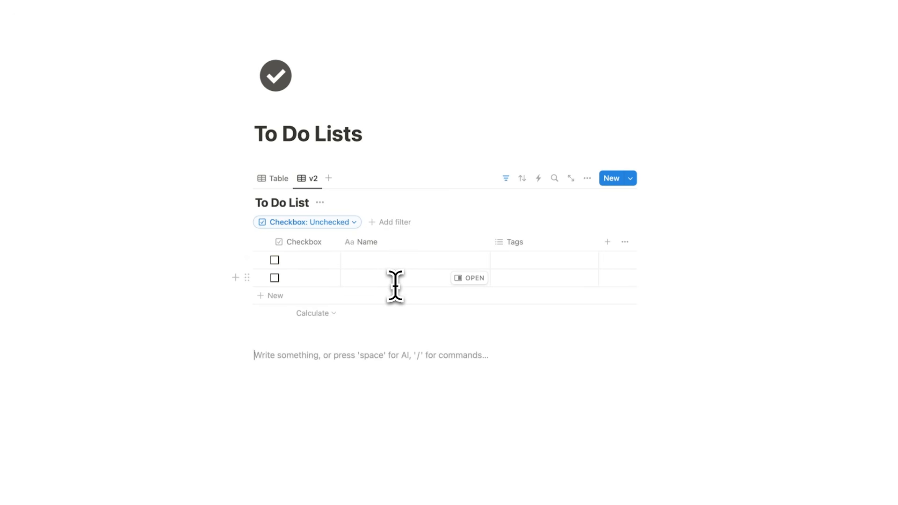
# Switch to the unfiltered Table view of the To Do List database and rename it "Everything".
pyautogui.click(280, 179)
pyautogui.click(264, 164)
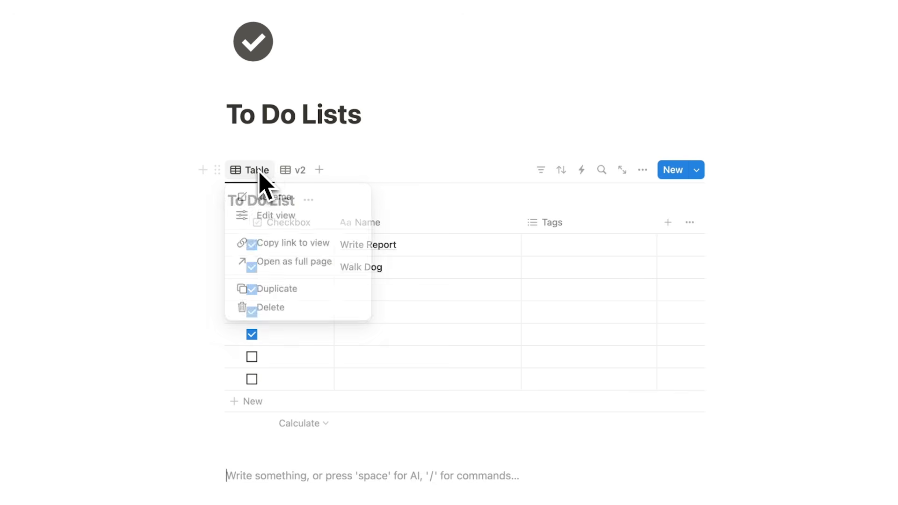
pyautogui.click(276, 197)
pyautogui.write('Ever')
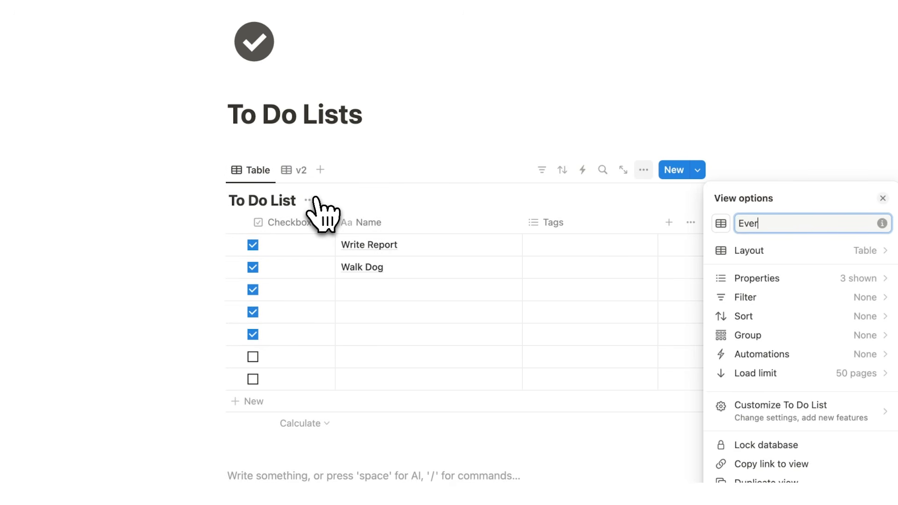
pyautogui.write('ything')
pyautogui.press('Return')
# Rename the filtered v2 view as "Uncompleted".
pyautogui.rightClick(324, 168)
pyautogui.click(341, 193)
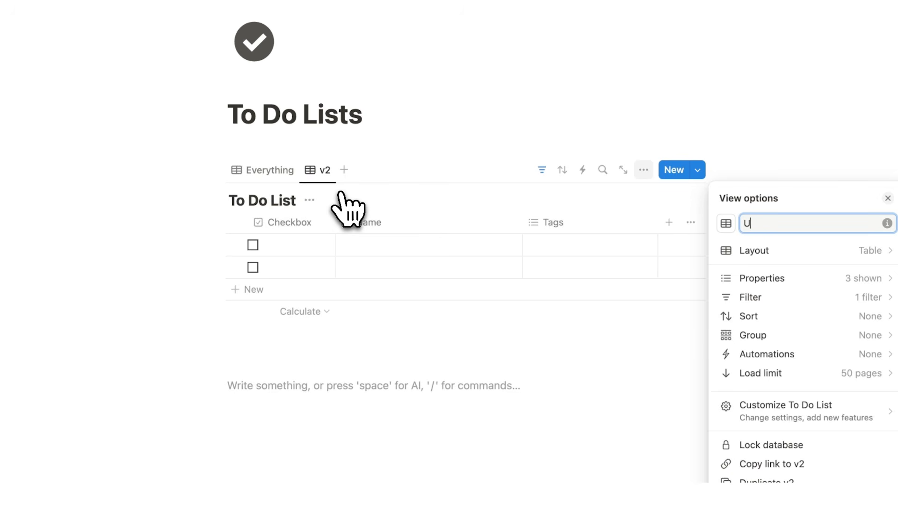
pyautogui.write('Uncompleted')
pyautogui.press('Return')
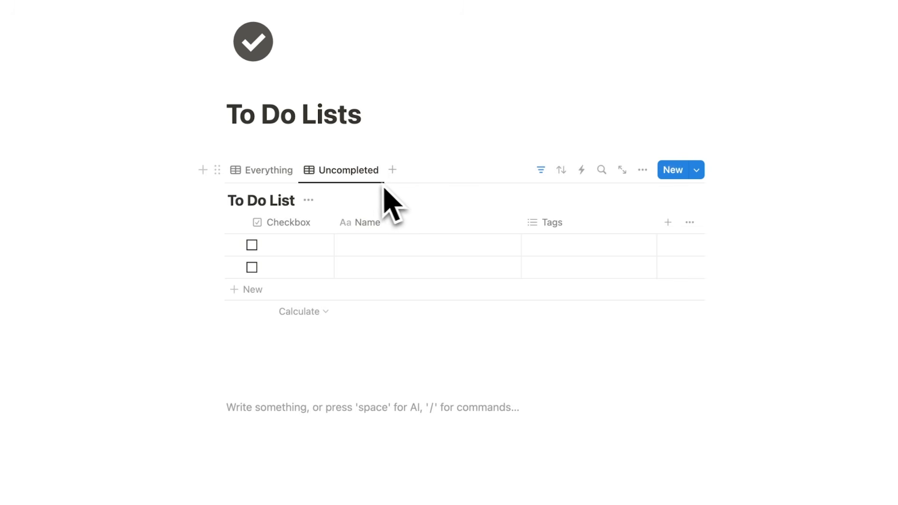
# Name the two unchecked rows "Task 1" and "Task 2", and check off Task 1.
pyautogui.click(395, 244)
pyautogui.write('Task 1')
pyautogui.press('Return')
pyautogui.write('Ta')
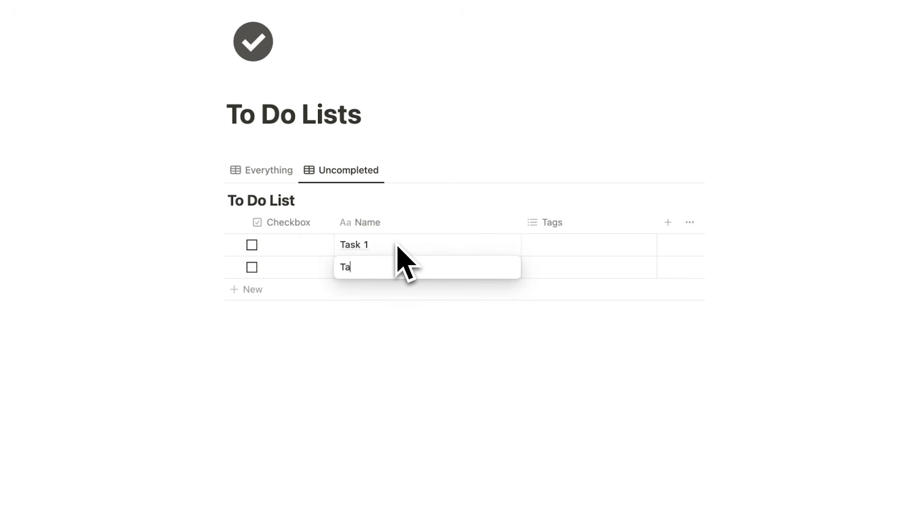
pyautogui.press('Escape')
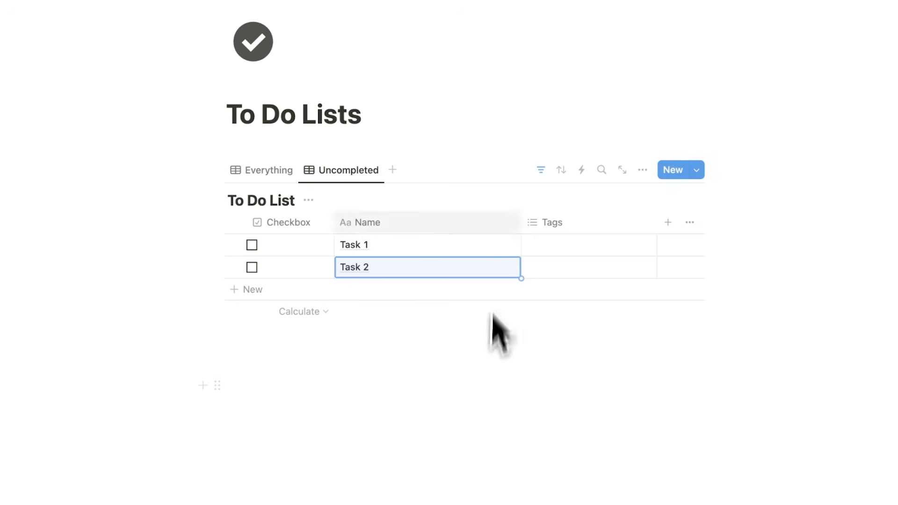
pyautogui.click(447, 392)
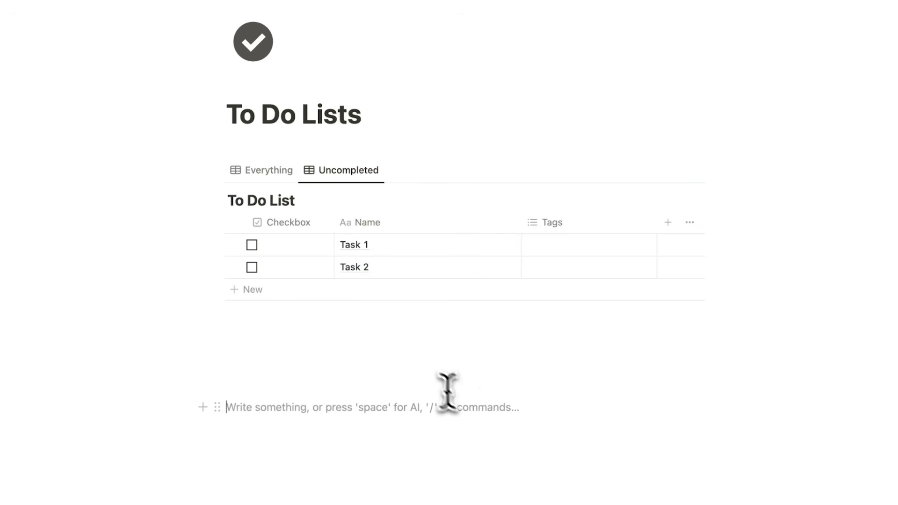
pyautogui.click(252, 244)
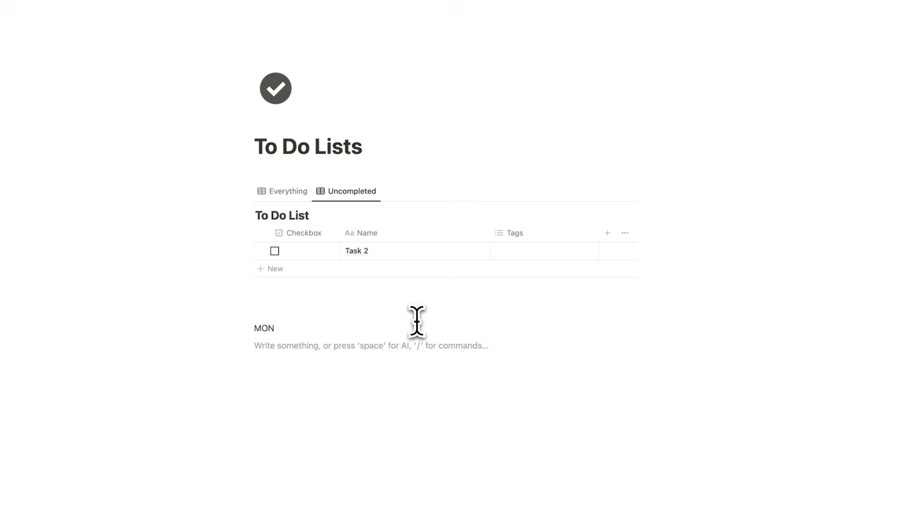
# Try a manual day list under the MON text with a divider and checked to-do items, and select the whole block for removal.
pyautogui.write('/div')
pyautogui.press('Return')
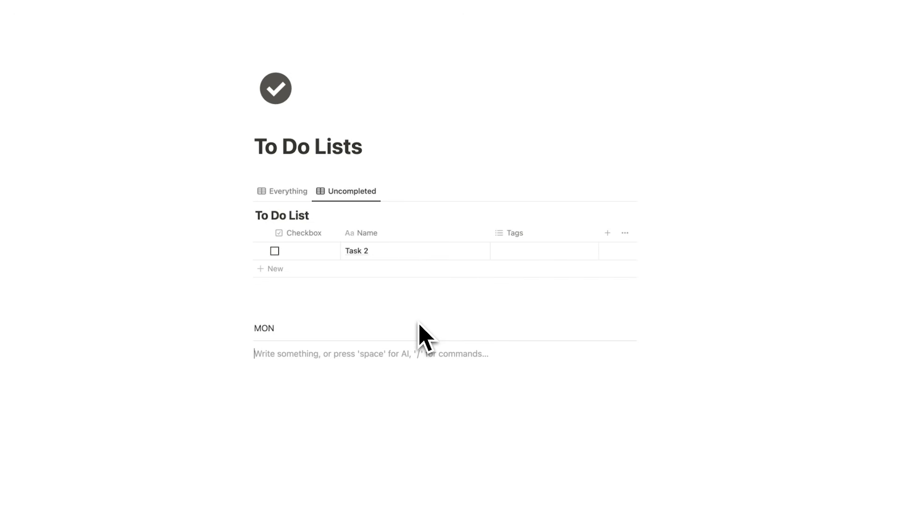
pyautogui.write('/')
pyautogui.click(355, 226)
pyautogui.click(261, 342)
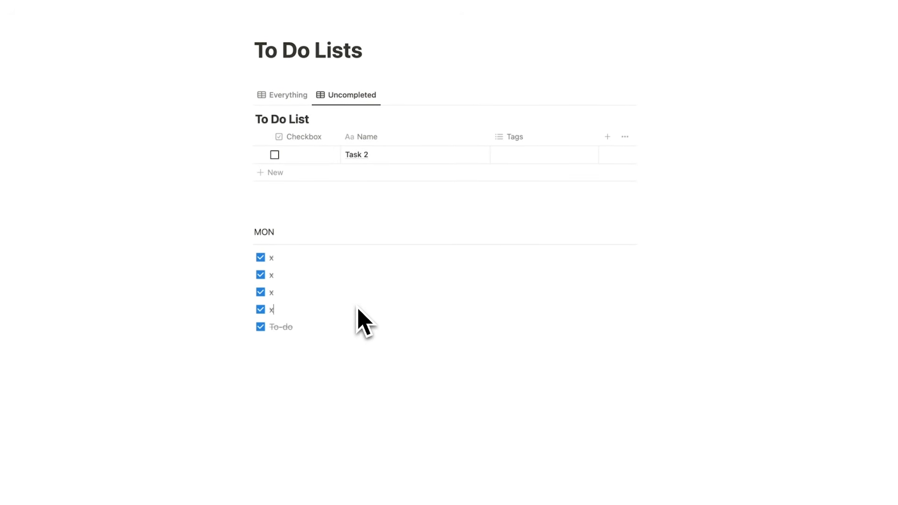
pyautogui.moveTo(199, 232); pyautogui.dragTo(281, 328)
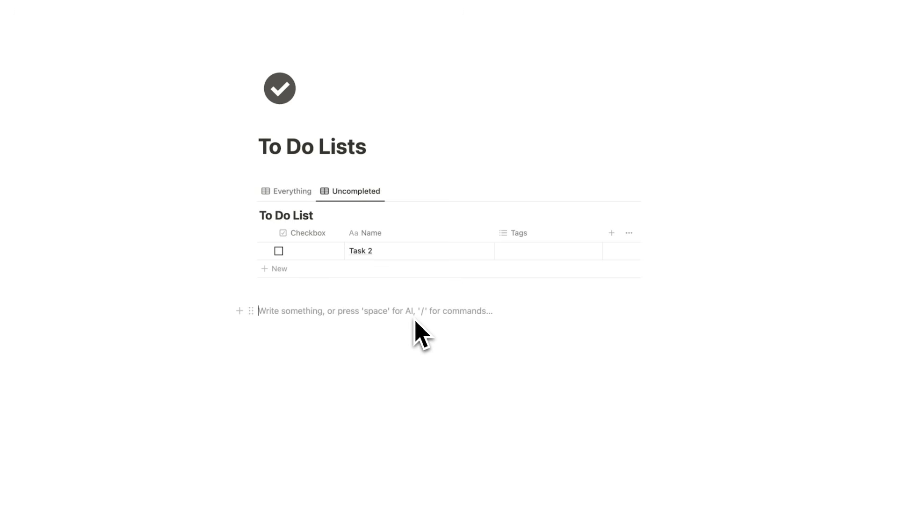
# Insert a calendar database view below the table, linked to the existing To Do List database.
pyautogui.write('/cal')
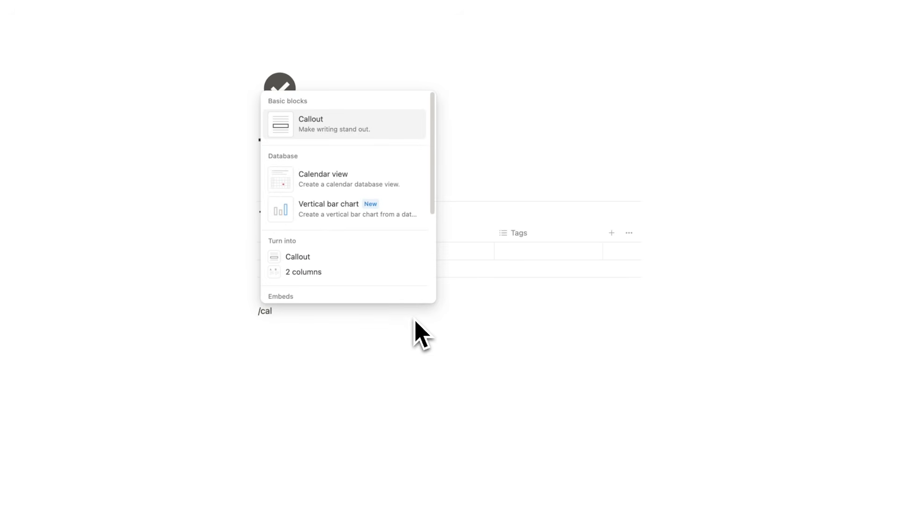
pyautogui.click(360, 178)
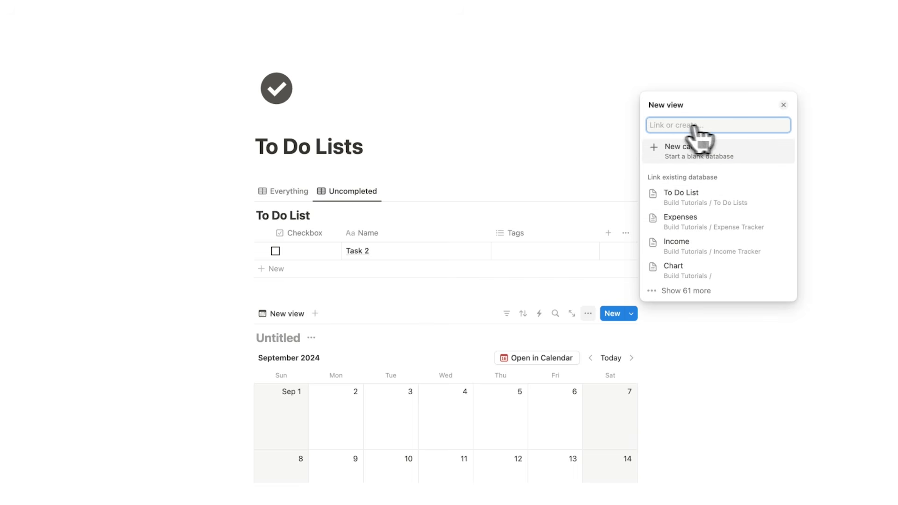
pyautogui.click(728, 195)
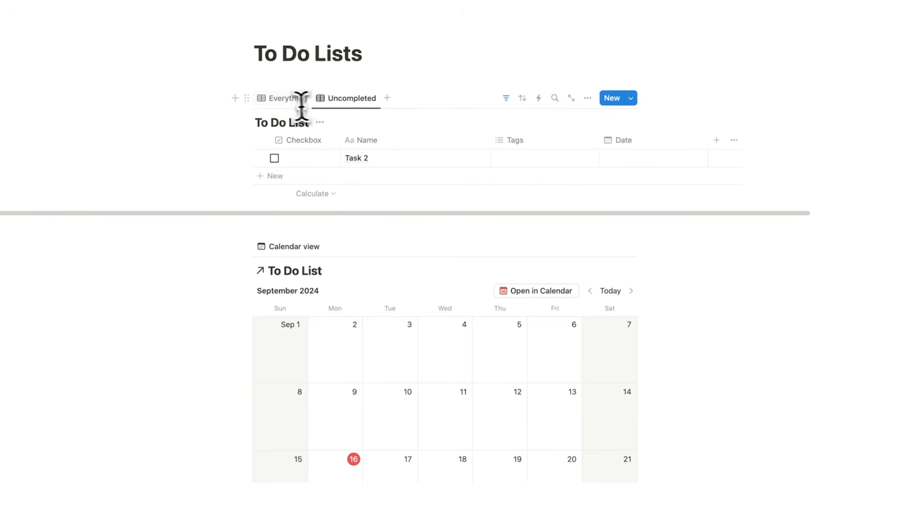
# Review the linked calendar beneath the table and open its layout options.
pyautogui.scroll(-5, 297, 115)
pyautogui.scroll(4, 341, 64)
pyautogui.scroll(2, 422, 196)
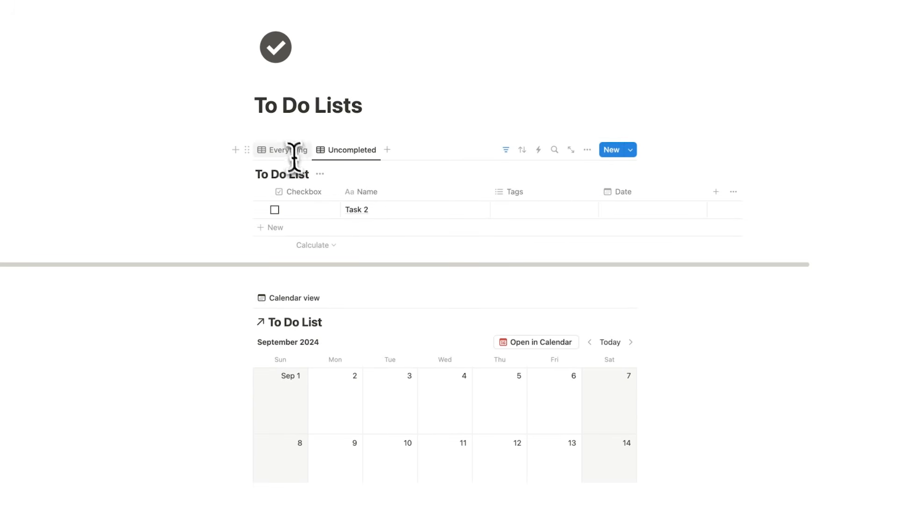
pyautogui.scroll(-2, 295, 159)
pyautogui.scroll(-1, 365, 220)
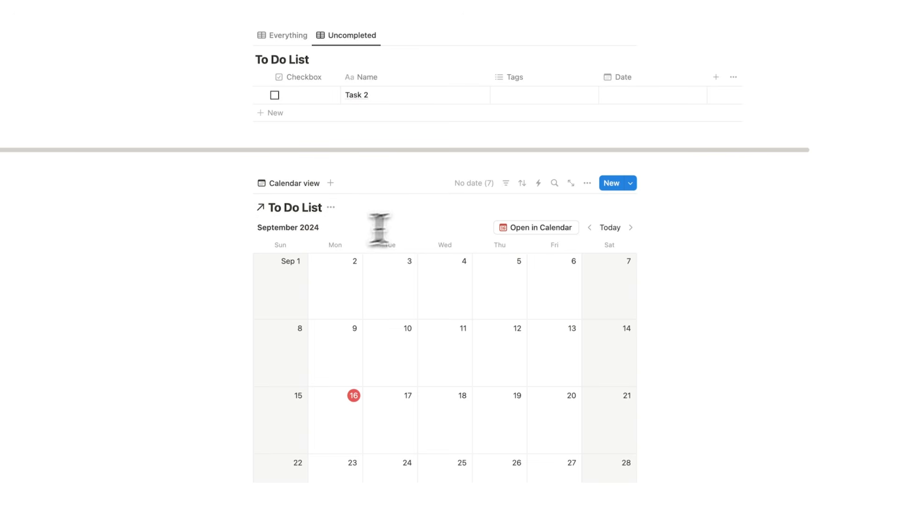
pyautogui.click(586, 183)
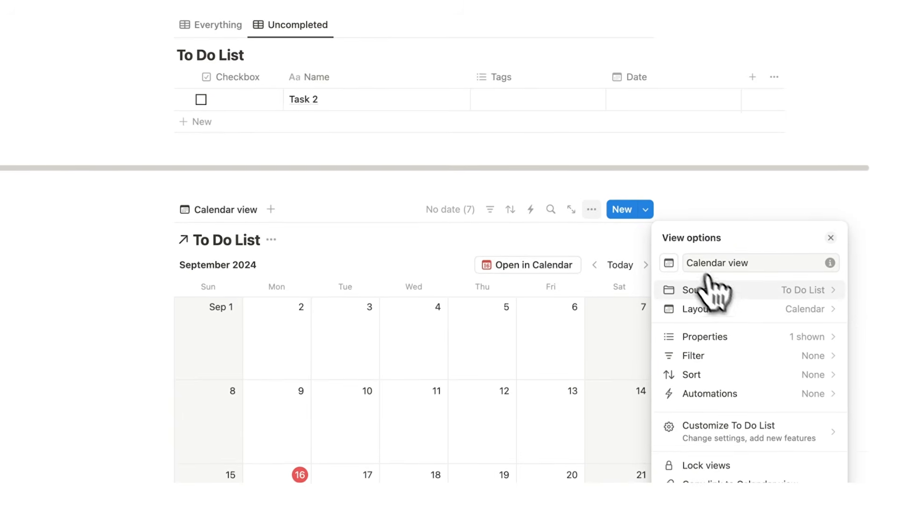
pyautogui.click(732, 311)
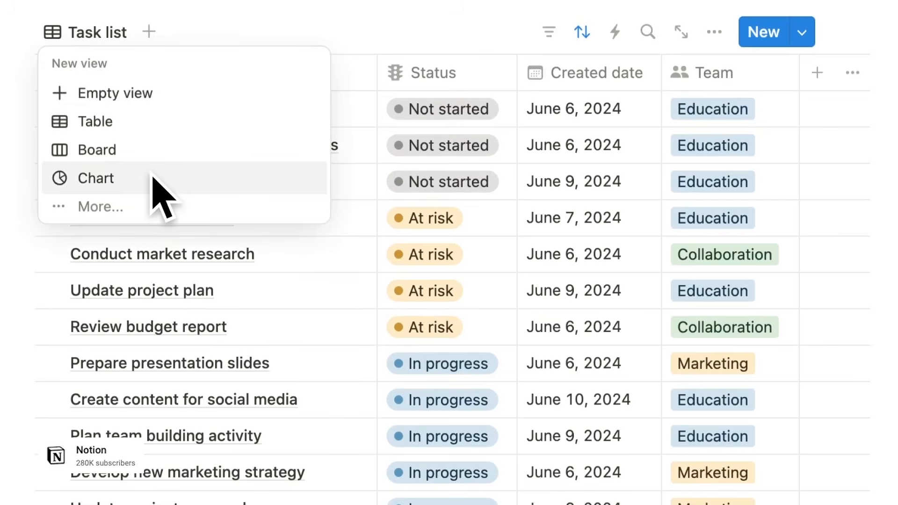
# Choose Chart as the type of a new view for the Task list database.
pyautogui.click(153, 182)
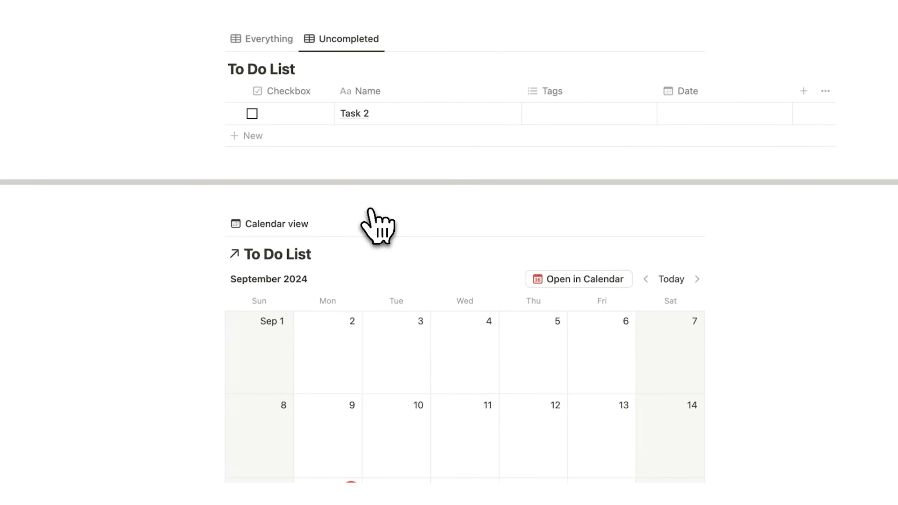
# Switch the To Do List table to the Everything view and move the Date column between Checkbox and Name.
pyautogui.click(280, 46)
pyautogui.scroll(-5, 380, 191)
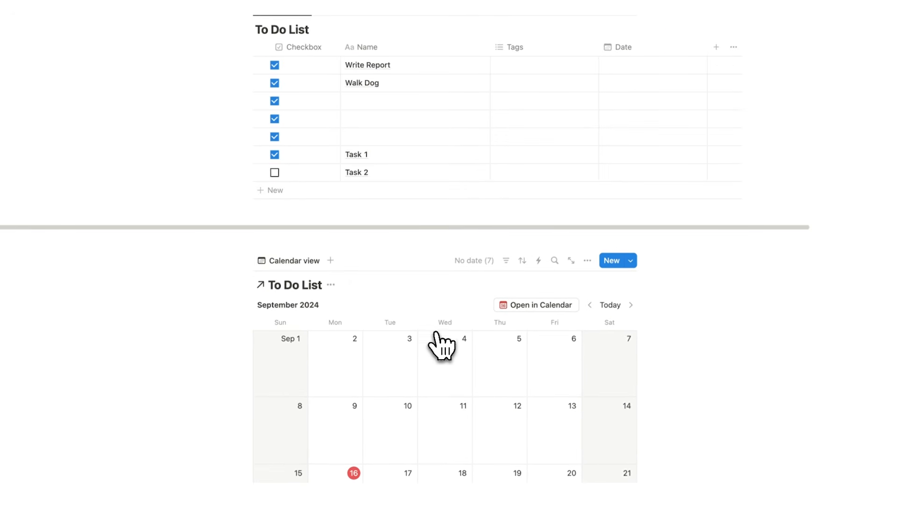
pyautogui.scroll(3, 337, 224)
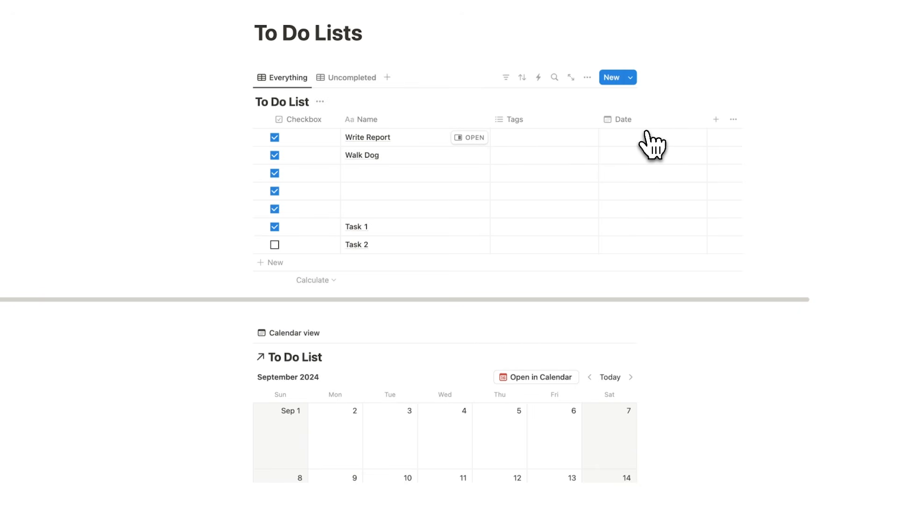
pyautogui.scroll(-5, 622, 187)
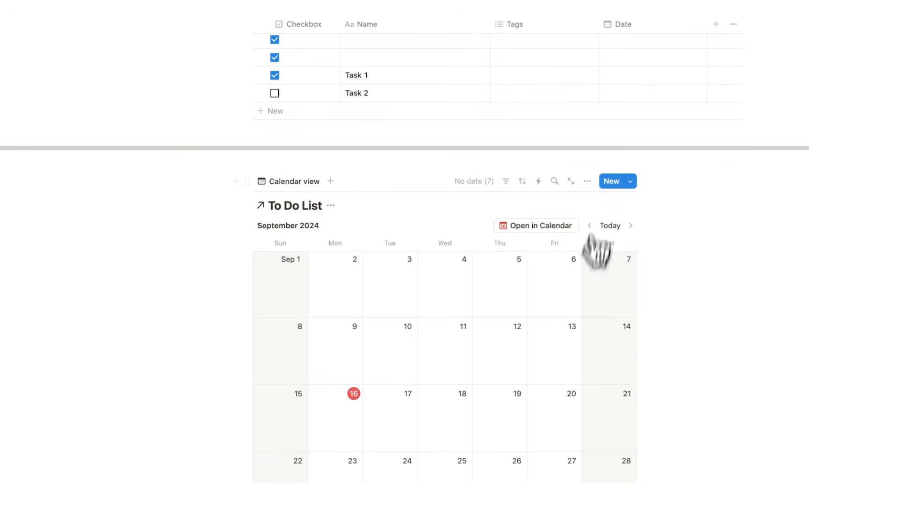
pyautogui.scroll(3, 513, 385)
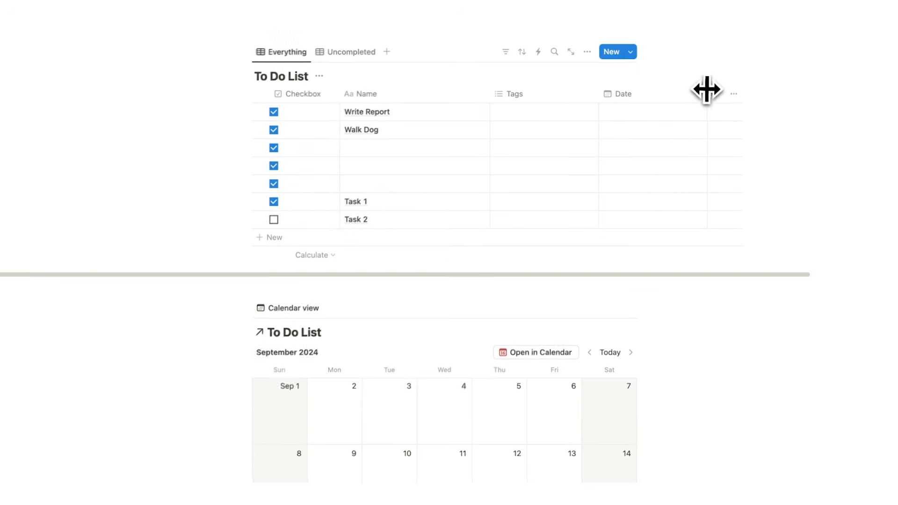
pyautogui.moveTo(647, 94); pyautogui.dragTo(400, 103)
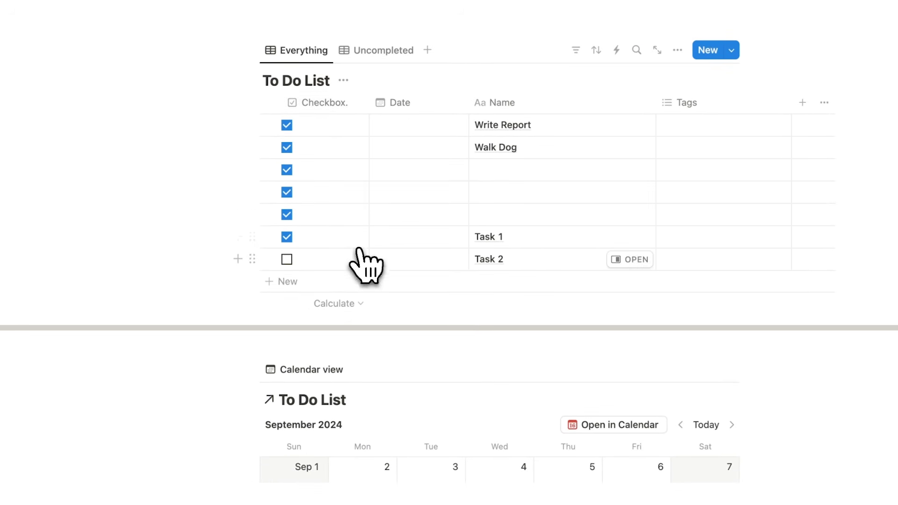
# Blank out the Checkbox column's header name and narrow the column to fit the checkboxes.
pyautogui.click(353, 103)
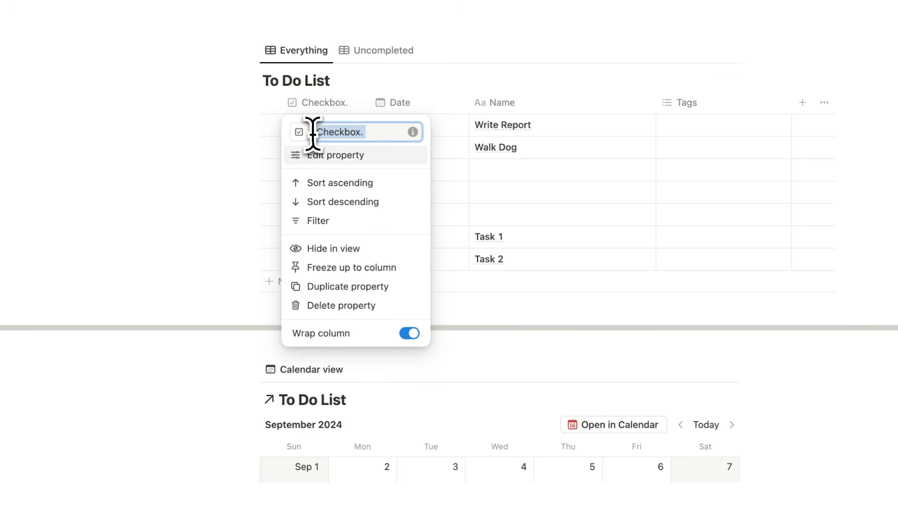
pyautogui.click(255, 157)
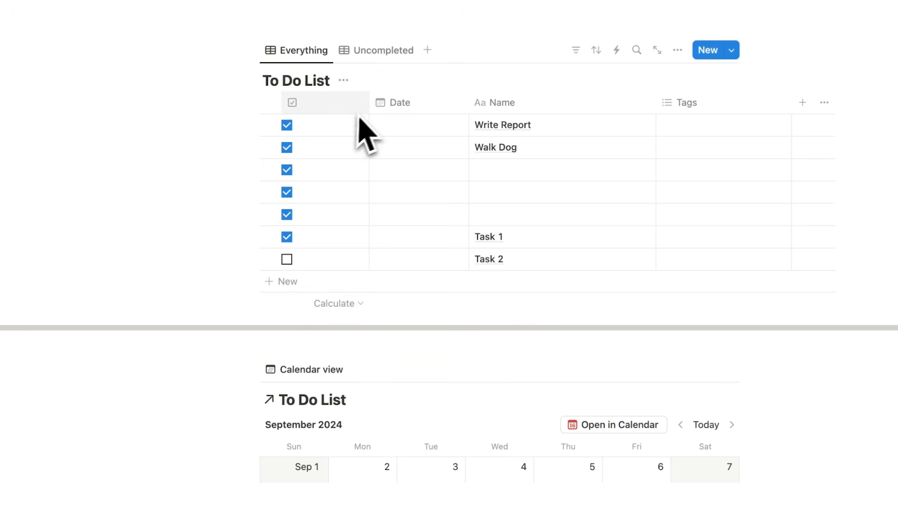
pyautogui.moveTo(367, 104); pyautogui.dragTo(309, 102)
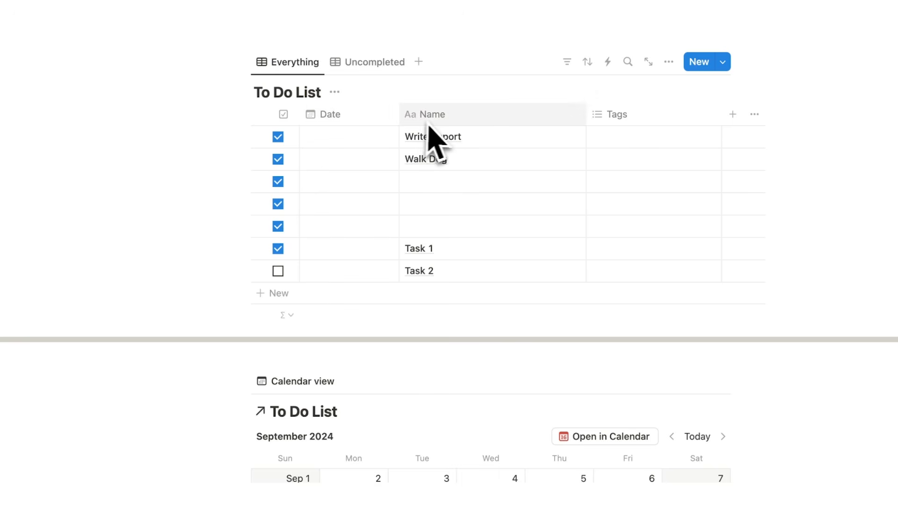
# Name the three unnamed rows "Task 3", "Task 4" and "Task 5".
pyautogui.click(442, 187)
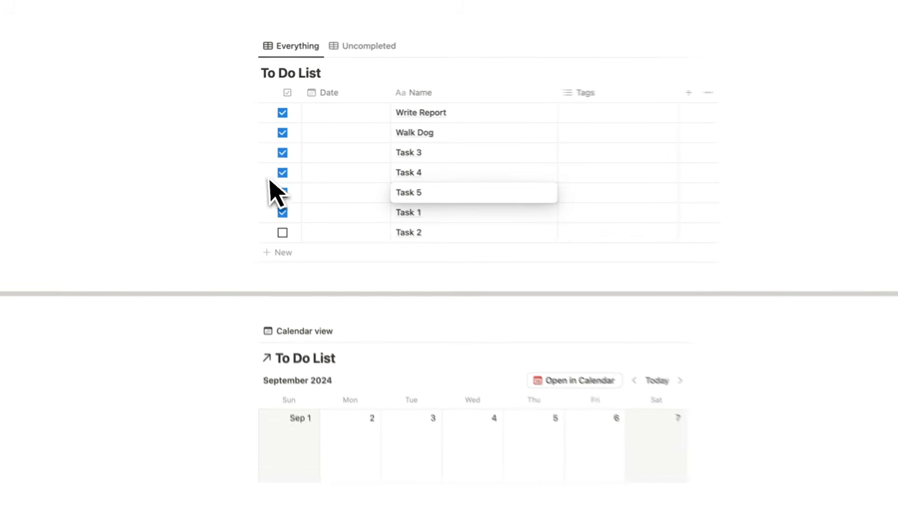
pyautogui.press('Escape')
pyautogui.click(176, 246)
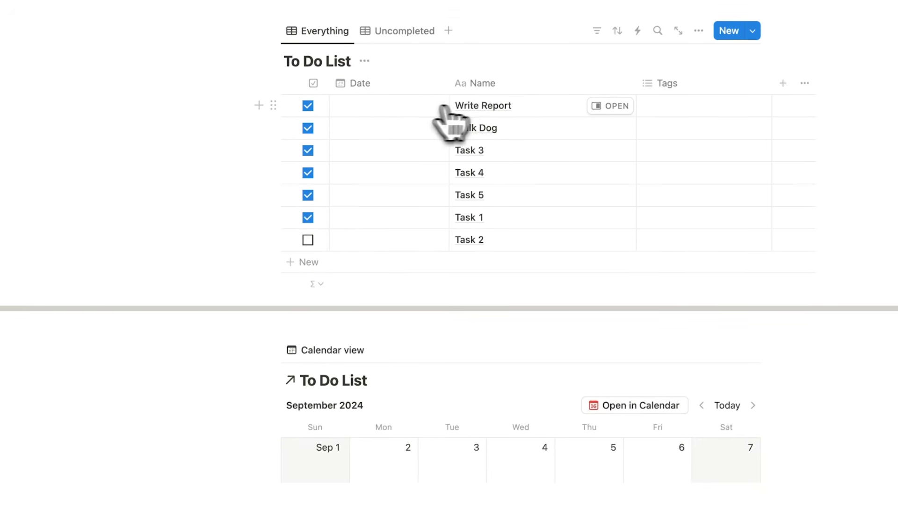
# Set the Write Report task's date to September 16, 2024, and check its entry in the linked calendar.
pyautogui.click(387, 108)
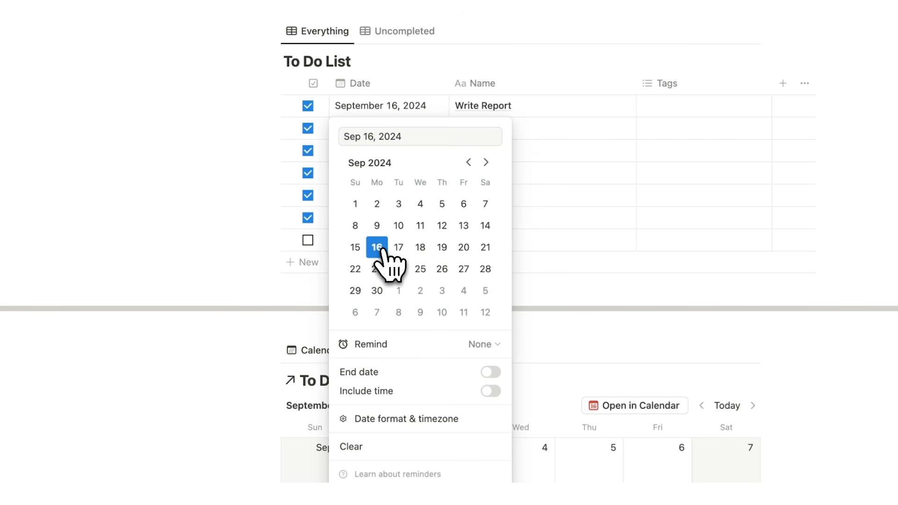
pyautogui.press('Escape')
pyautogui.scroll(-8, 270, 170)
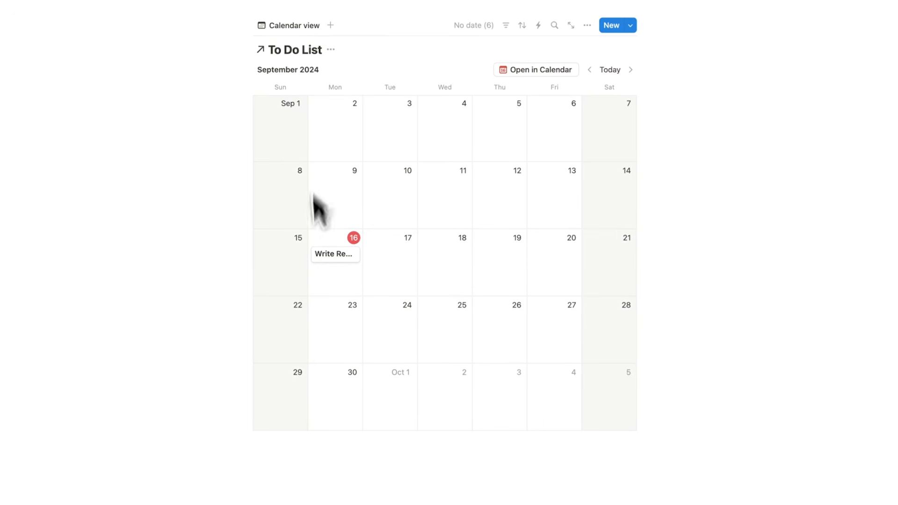
pyautogui.scroll(1, 433, 299)
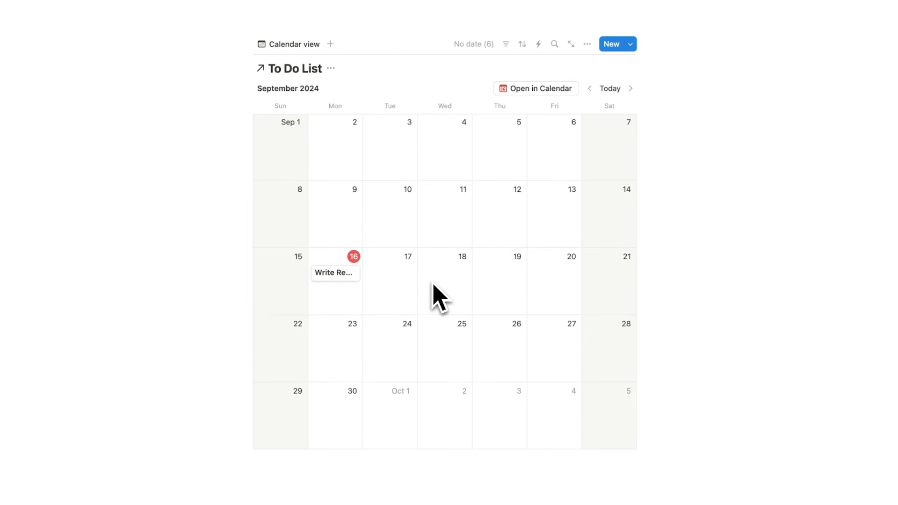
# Turn on full width for the To Do Lists page and look over the widened table and calendar.
pyautogui.click(893, 23)
pyautogui.click(880, 99)
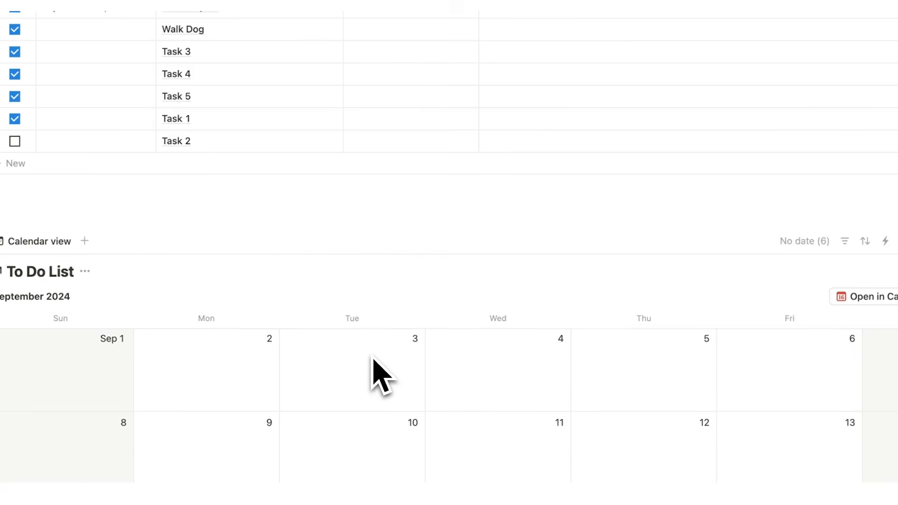
pyautogui.scroll(-3, 371, 357)
pyautogui.scroll(5, 232, 389)
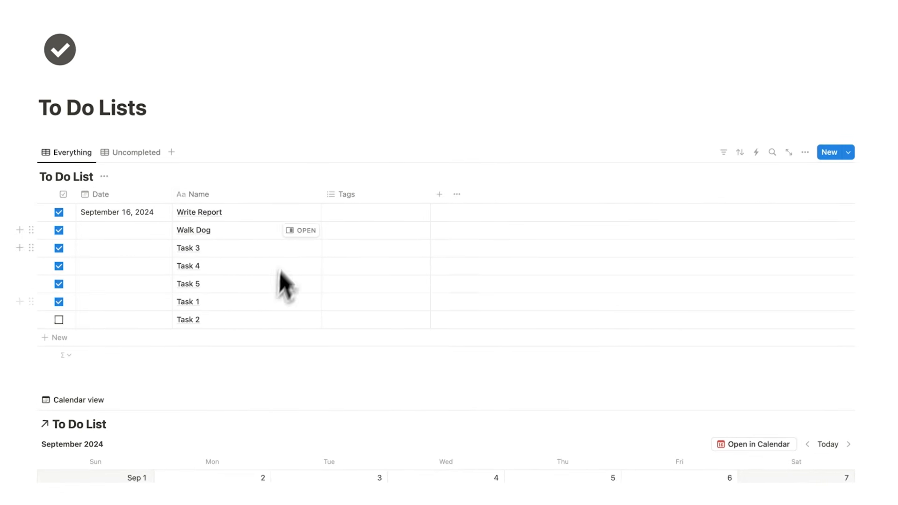
# Clear the checkboxes of Task 3, Task 4, Task 5 and Task 1, and switch the table to the Uncompleted view.
pyautogui.scroll(-1, 181, 264)
pyautogui.click(61, 283)
pyautogui.click(60, 265)
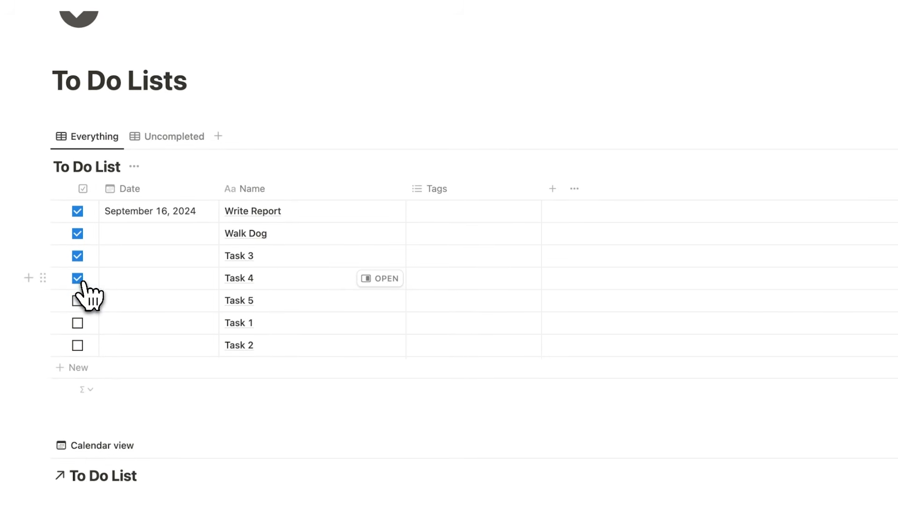
pyautogui.click(161, 137)
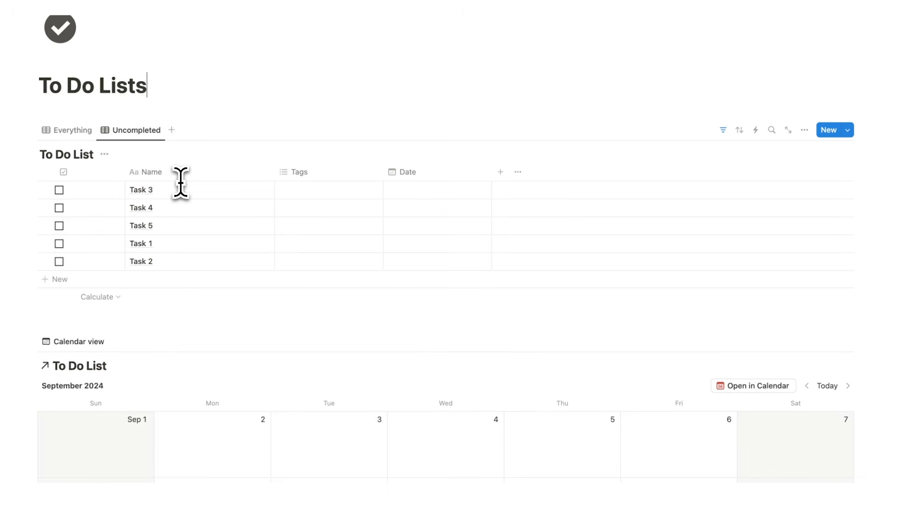
# Move the Date column before Name in the Uncompleted view and set Task 3's date to September 17, 2024.
pyautogui.scroll(-5, 180, 182)
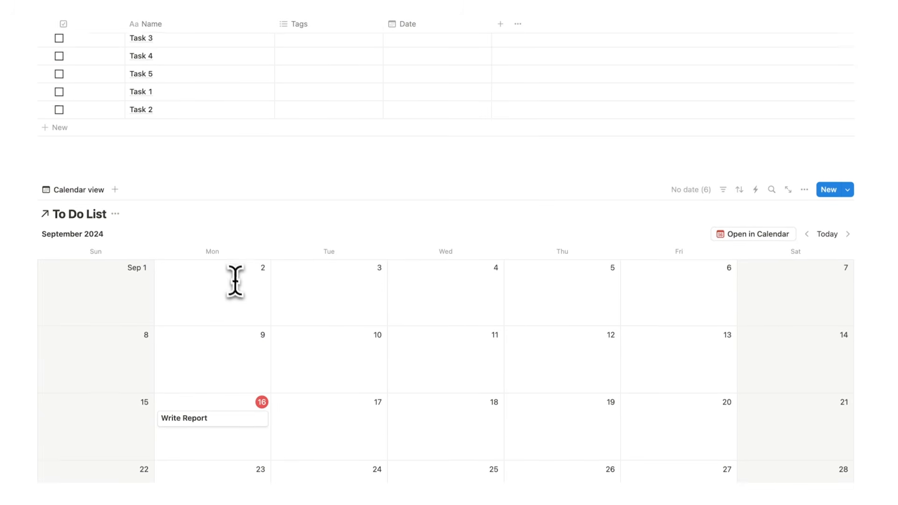
pyautogui.scroll(8, 323, 341)
pyautogui.moveTo(407, 232); pyautogui.dragTo(188, 240)
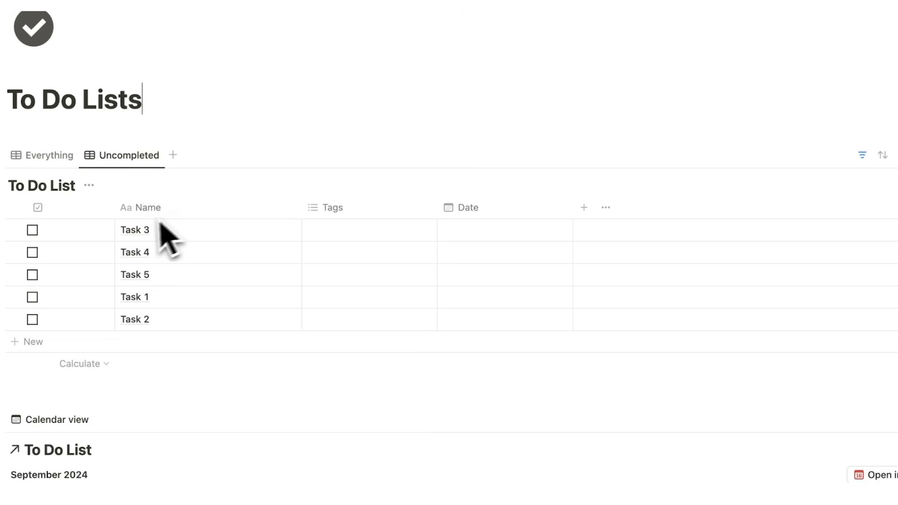
pyautogui.click(195, 228)
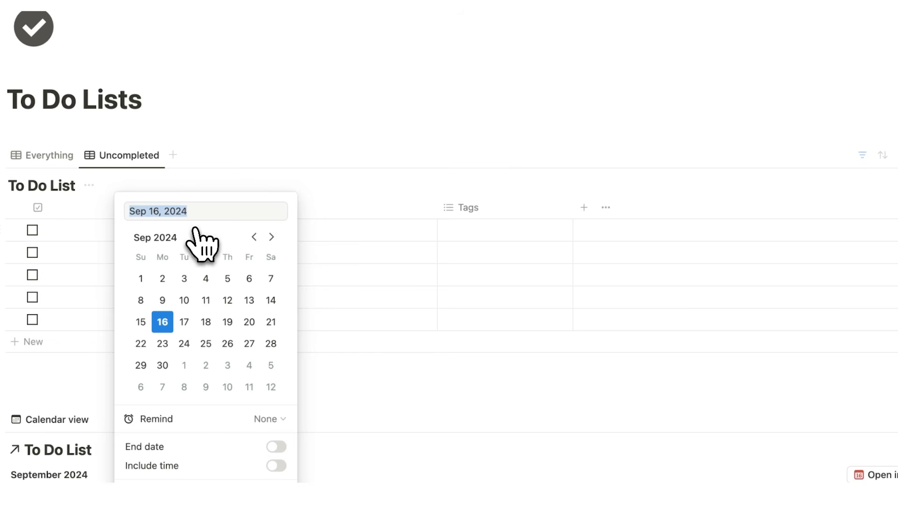
pyautogui.scroll(-10, 369, 278)
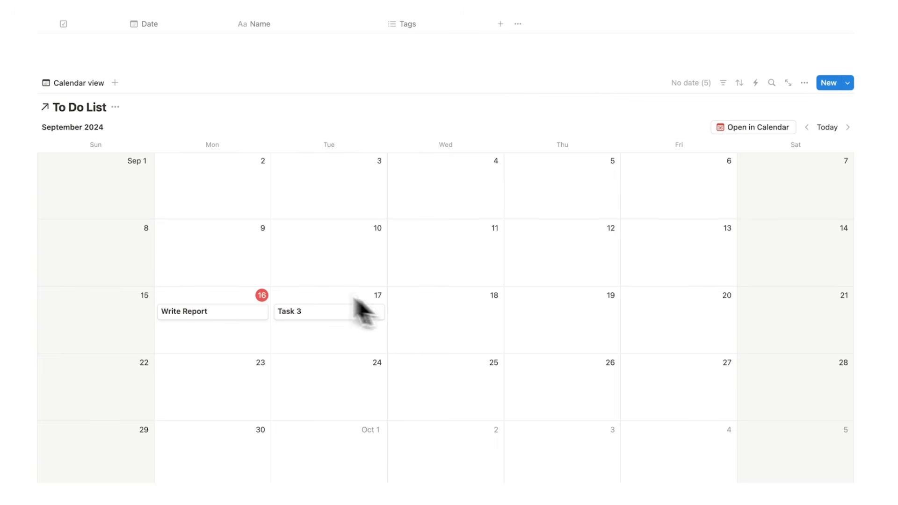
pyautogui.scroll(-1, 374, 349)
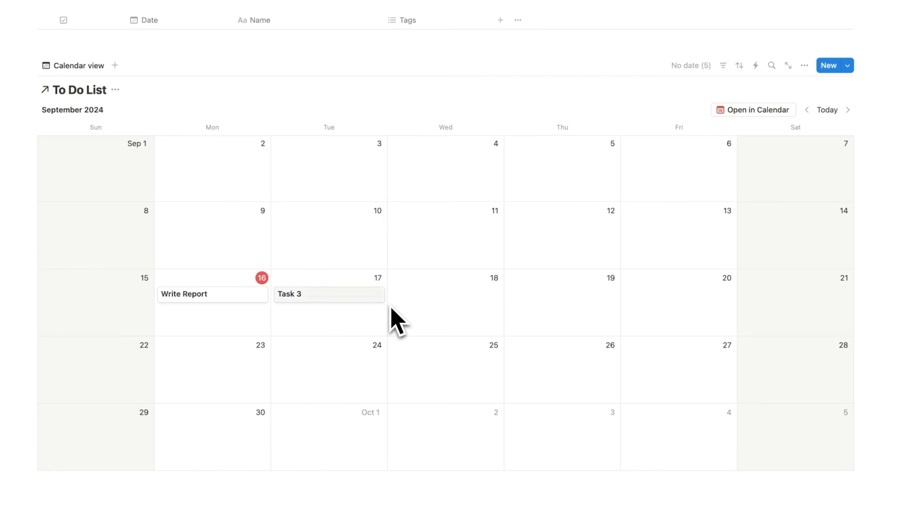
# Open the Task 3 and Write Report entries from the calendar to examine their properties, closing each one again.
pyautogui.click(340, 298)
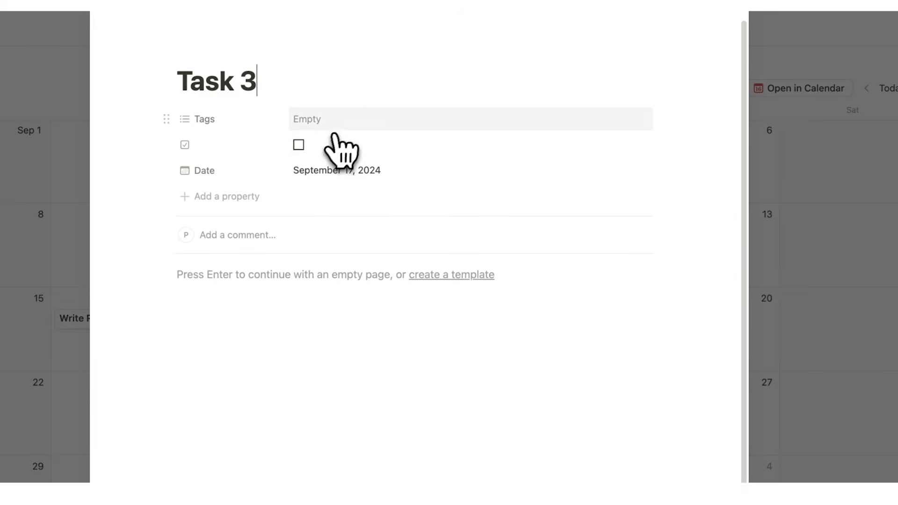
pyautogui.press('Escape')
pyautogui.click(267, 313)
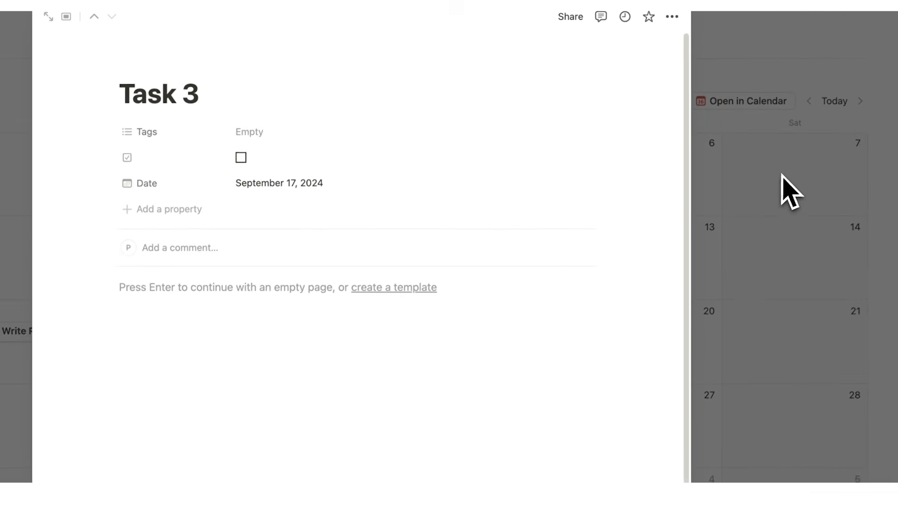
pyautogui.click(781, 175)
pyautogui.click(94, 322)
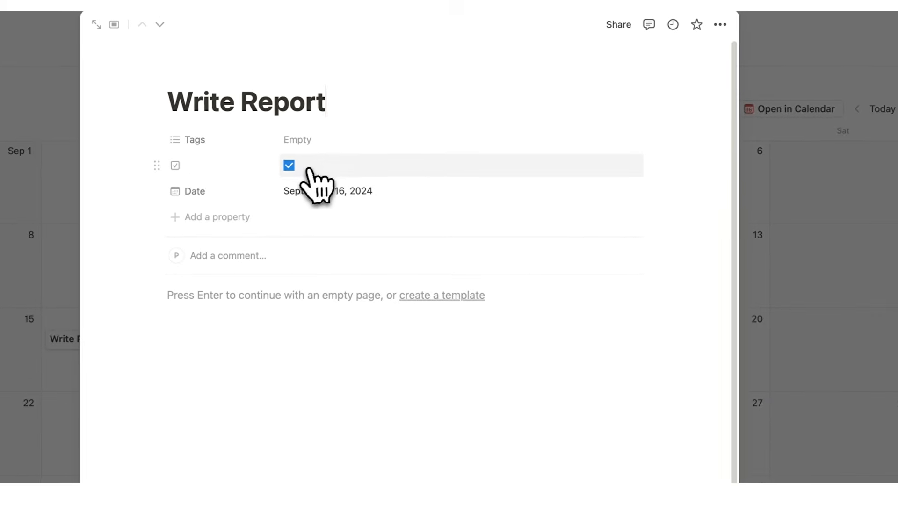
pyautogui.click(790, 230)
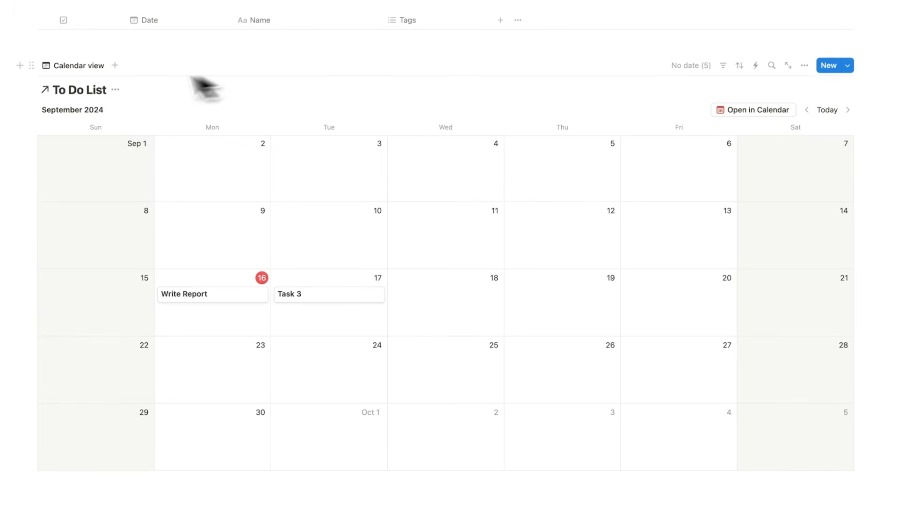
# Show the unnamed checkbox property on the entries of the linked calendar view.
pyautogui.click(804, 65)
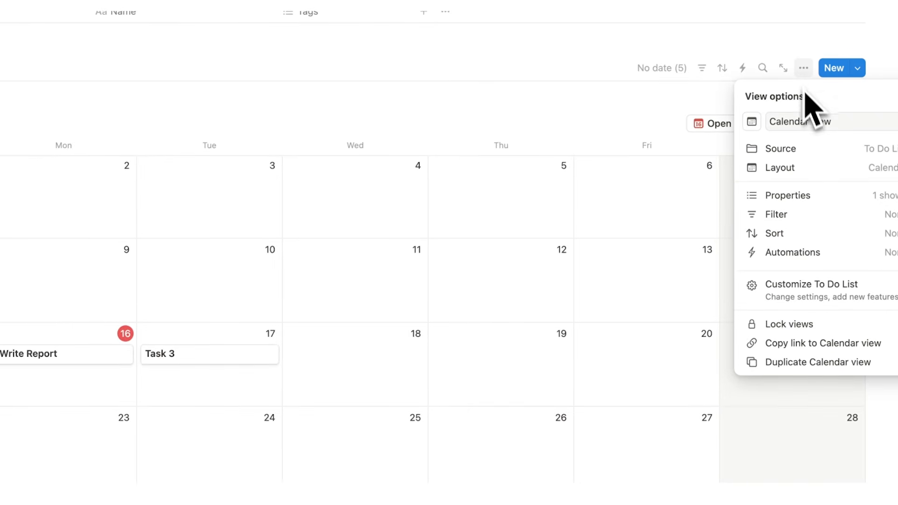
pyautogui.click(815, 196)
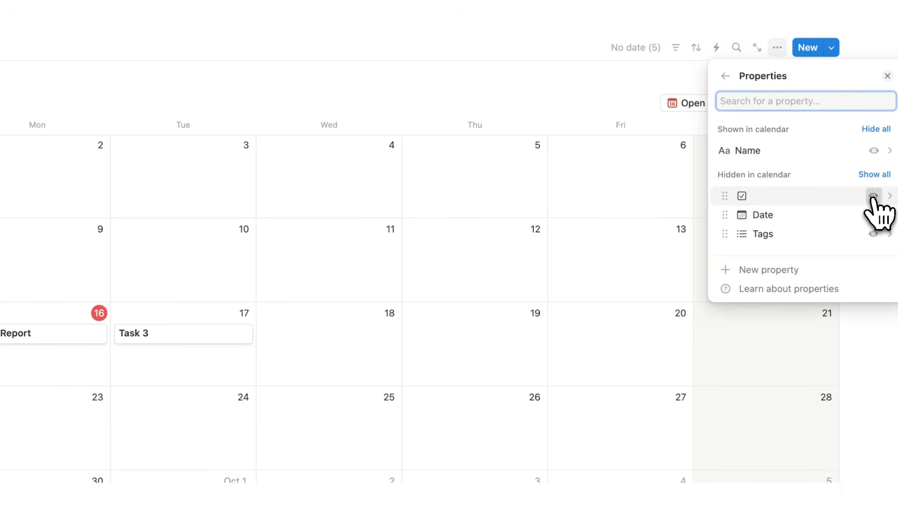
pyautogui.click(872, 196)
pyautogui.press('Escape')
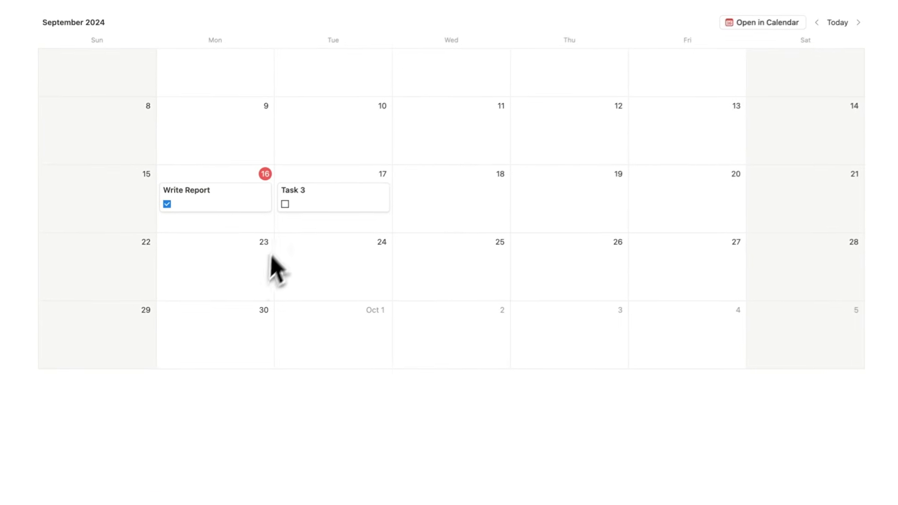
pyautogui.scroll(2, 298, 248)
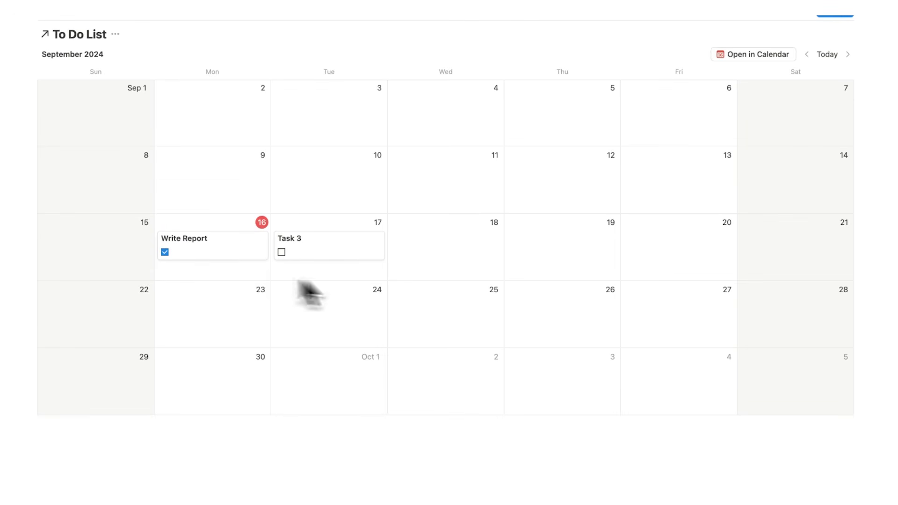
# Reschedule Task 3 to September 16 within the calendar and check its date in the Uncompleted table.
pyautogui.scroll(10, 394, 209)
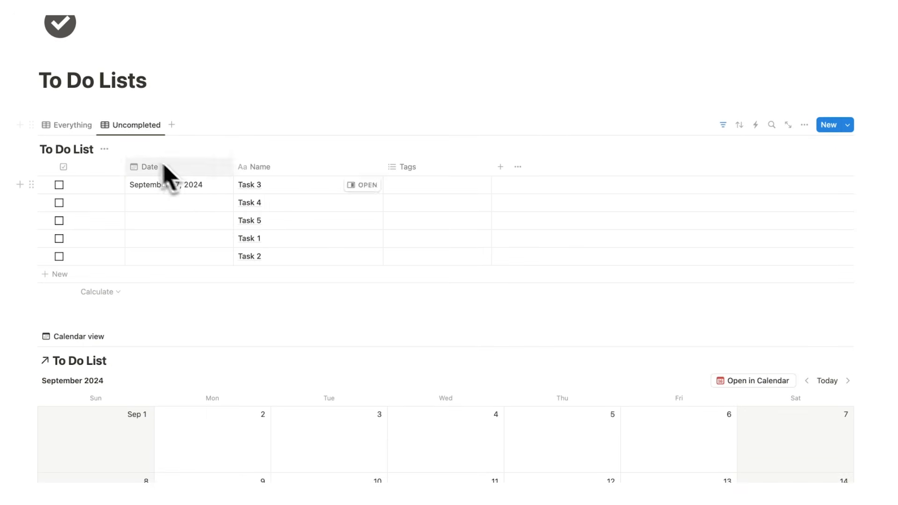
pyautogui.scroll(-10, 164, 173)
pyautogui.moveTo(289, 210); pyautogui.dragTo(225, 234)
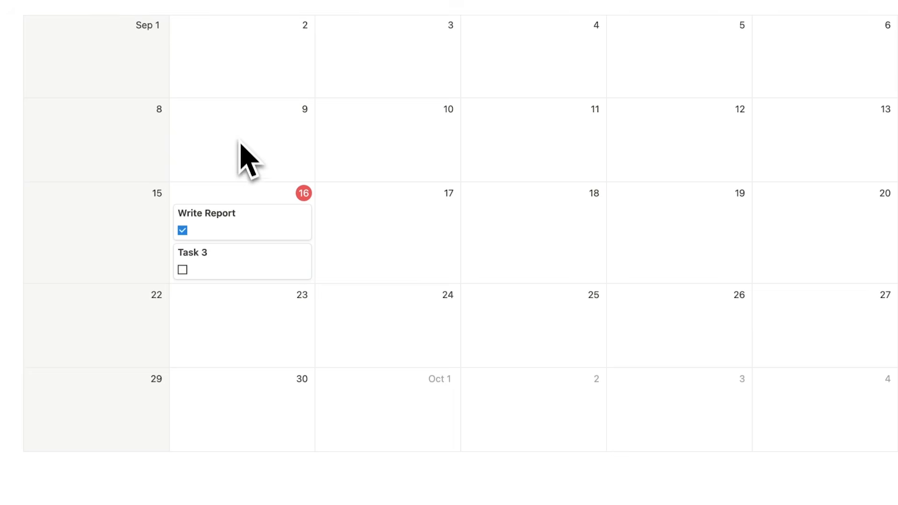
pyautogui.scroll(15, 248, 322)
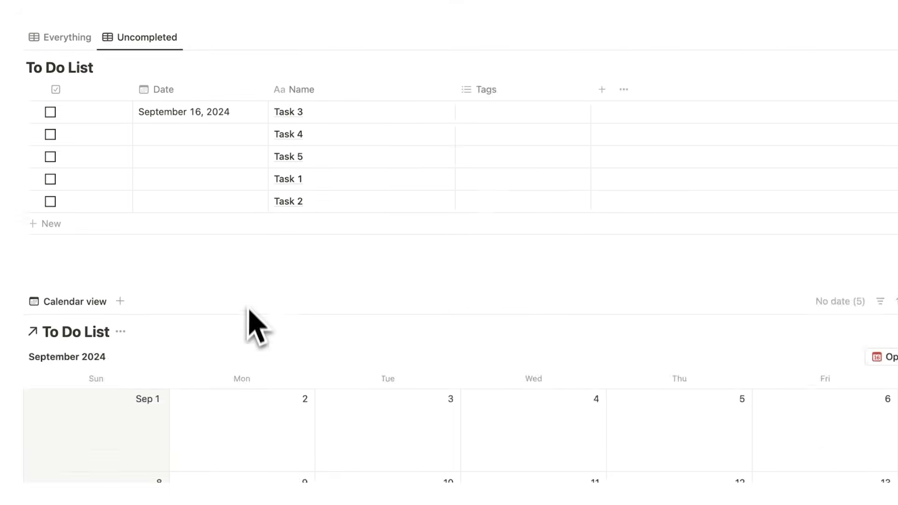
pyautogui.scroll(-14, 206, 269)
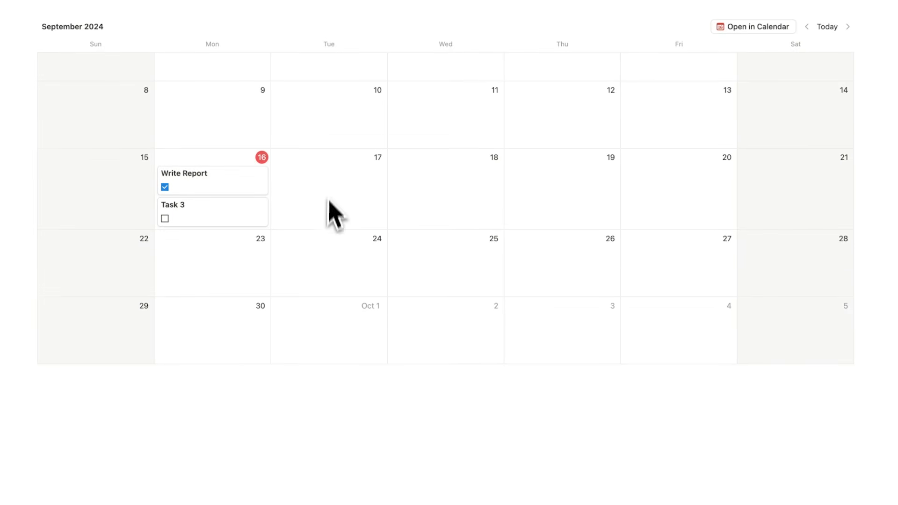
pyautogui.scroll(9, 261, 187)
pyautogui.scroll(-4, 205, 220)
pyautogui.scroll(7, 223, 236)
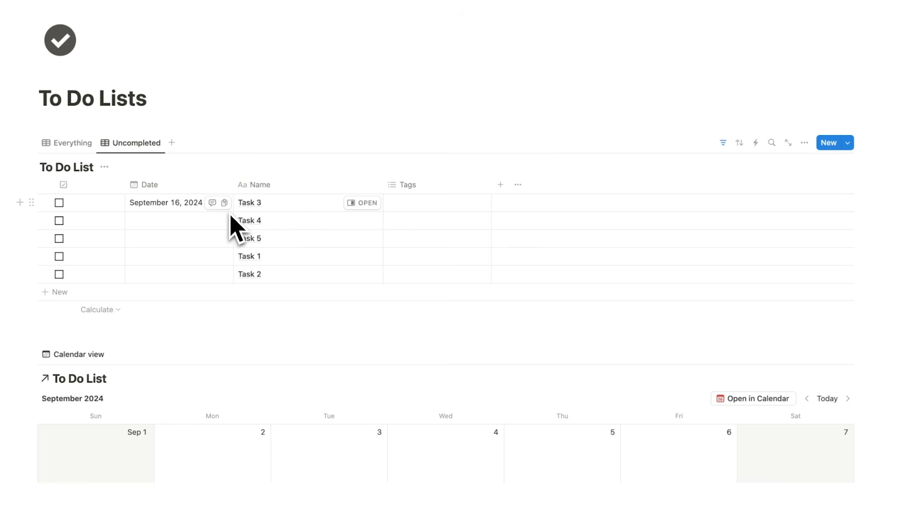
# Narrow the checkbox column in the Uncompleted view and delete the Tags property from the database.
pyautogui.moveTo(123, 186); pyautogui.dragTo(88, 188)
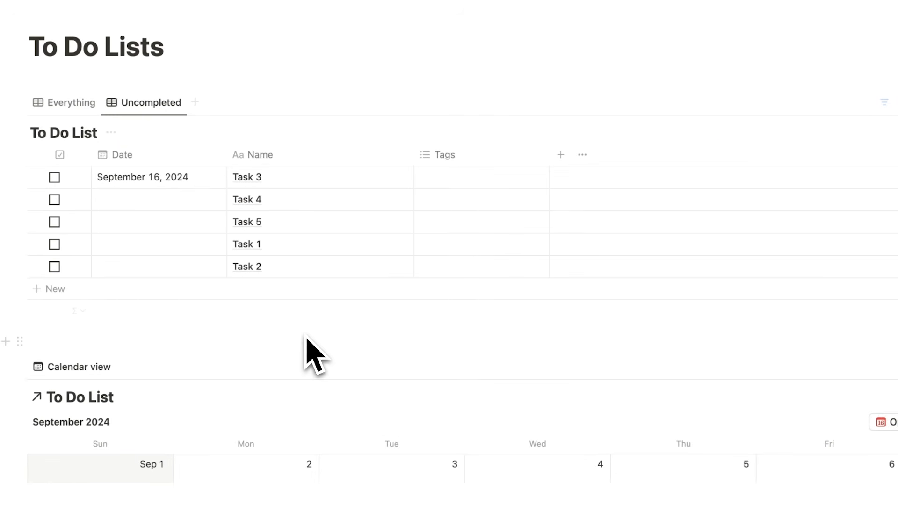
pyautogui.click(450, 187)
pyautogui.click(467, 156)
pyautogui.click(472, 156)
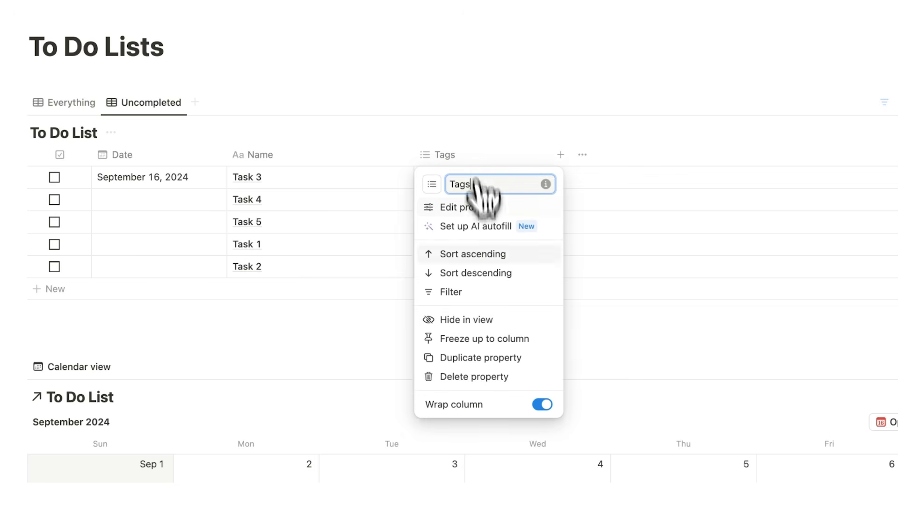
pyautogui.click(490, 377)
pyautogui.click(513, 253)
# Add a Select property named "Project" to the To Do List database.
pyautogui.click(420, 154)
pyautogui.scroll(-1, 797, 221)
pyautogui.click(795, 345)
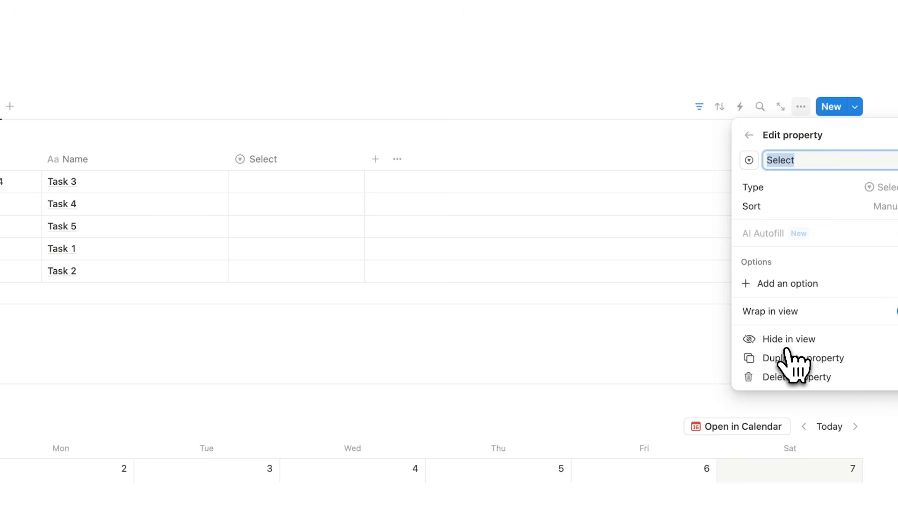
pyautogui.write('Project')
pyautogui.click(507, 202)
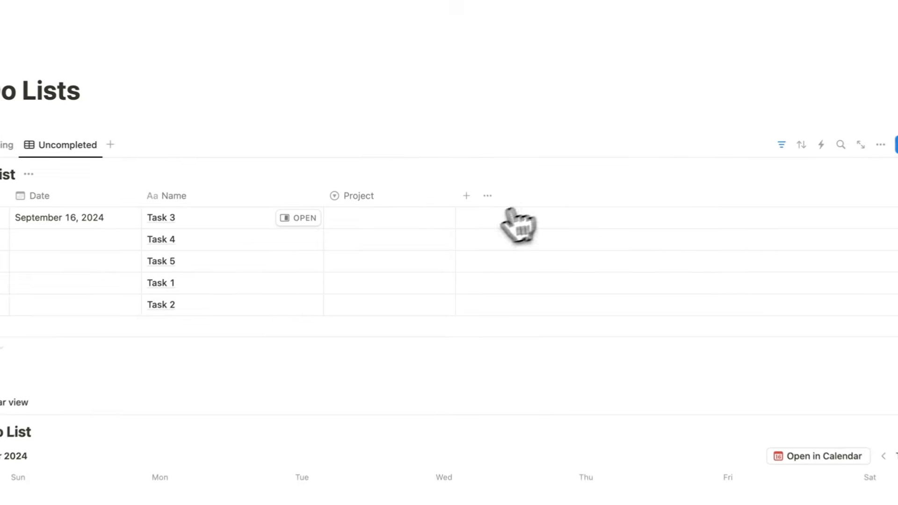
# Create the option "Project 1" in Task 3's Project cell and assign it to Task 4 and Task 5 as well.
pyautogui.click(447, 230)
pyautogui.write('P')
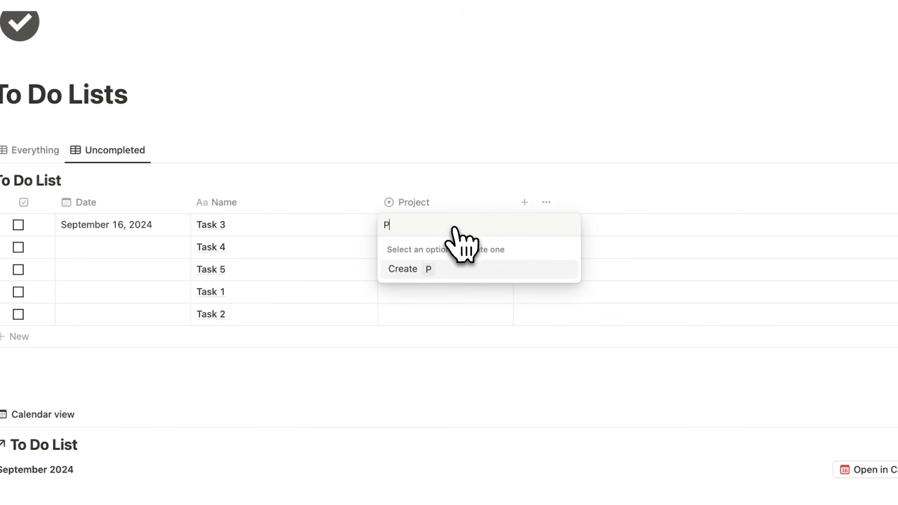
pyautogui.write('roject 1')
pyautogui.press('Return')
pyautogui.click(461, 243)
pyautogui.click(433, 291)
pyautogui.click(425, 275)
pyautogui.click(428, 313)
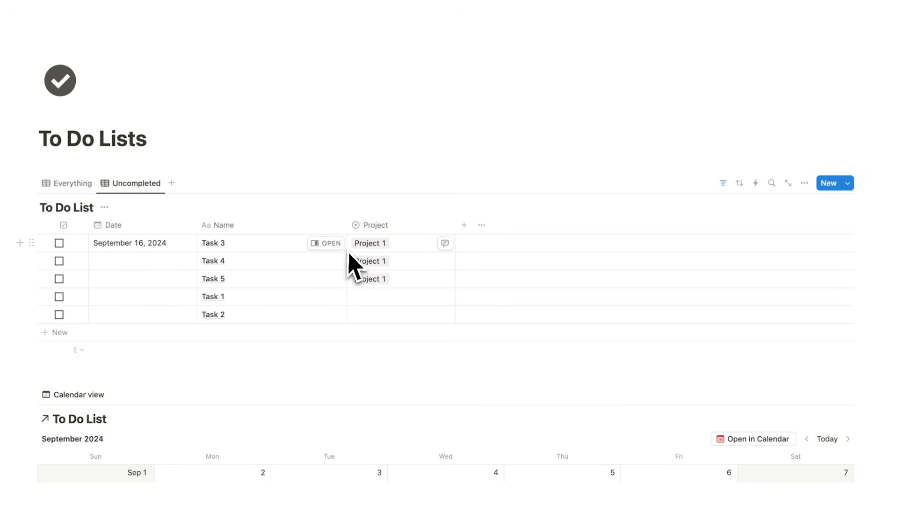
# Show the Project property on the entries of the linked calendar view.
pyautogui.scroll(-7, 360, 257)
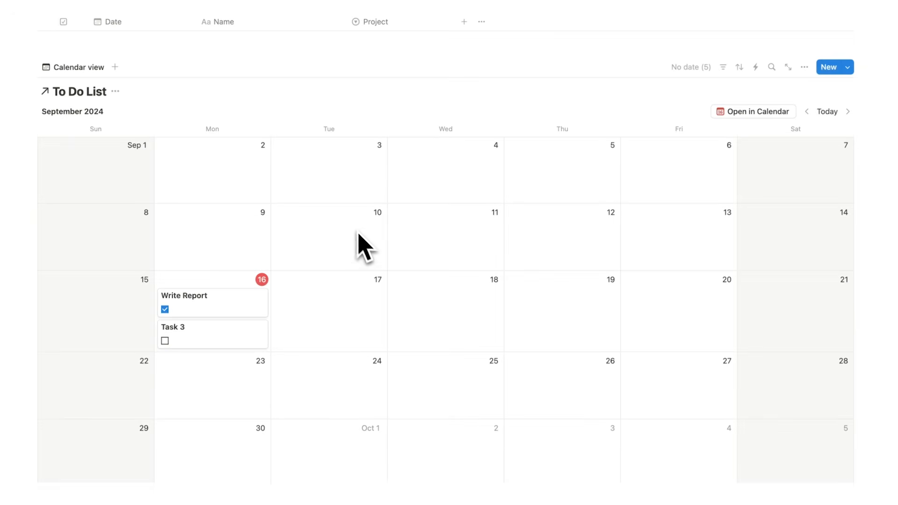
pyautogui.click(804, 67)
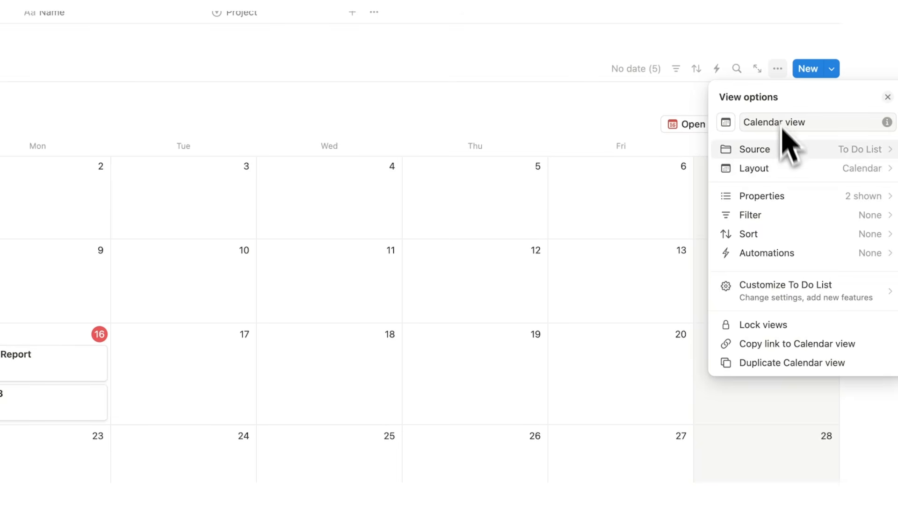
pyautogui.click(786, 196)
pyautogui.click(873, 255)
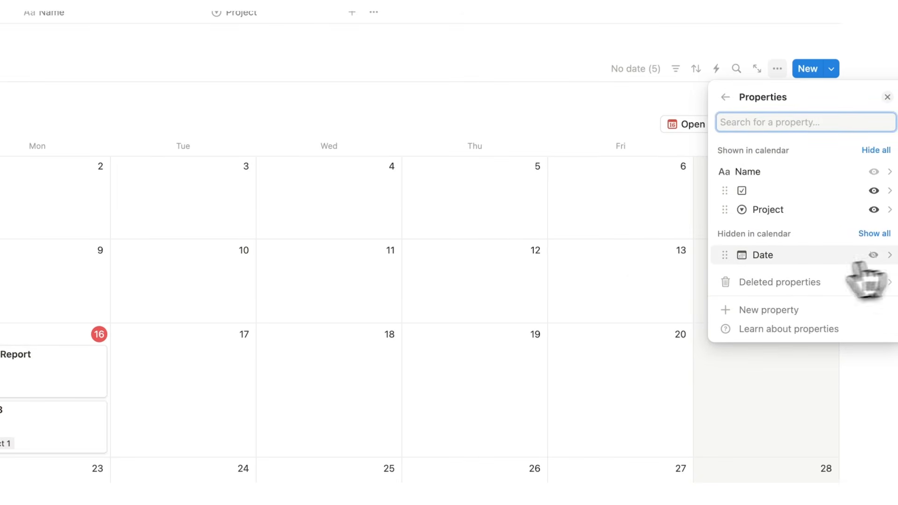
pyautogui.click(449, 280)
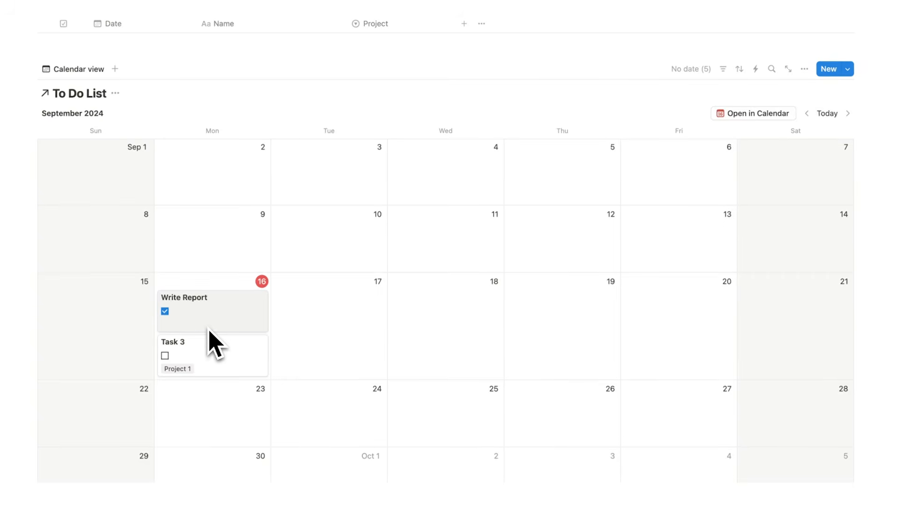
# Switch the table to the Everything view and assign the new option "Project 2" to the Write Report task.
pyautogui.scroll(5, 208, 339)
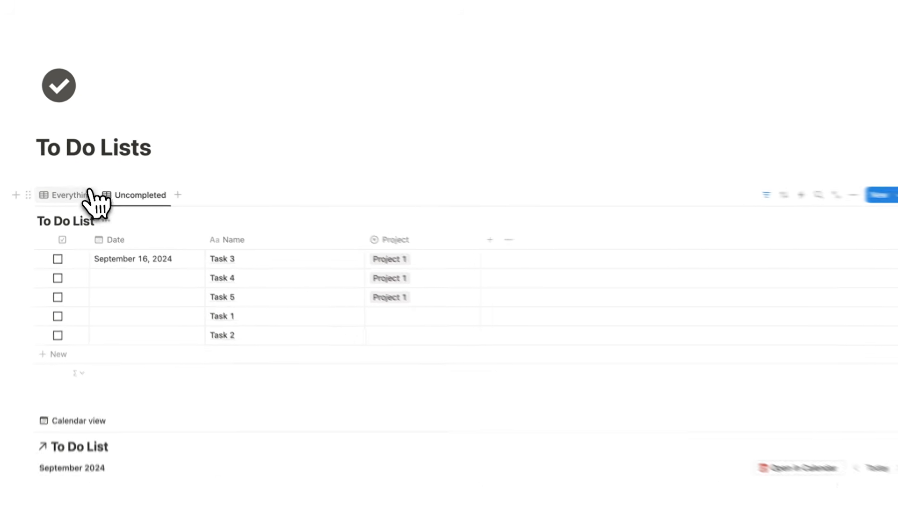
pyautogui.click(90, 194)
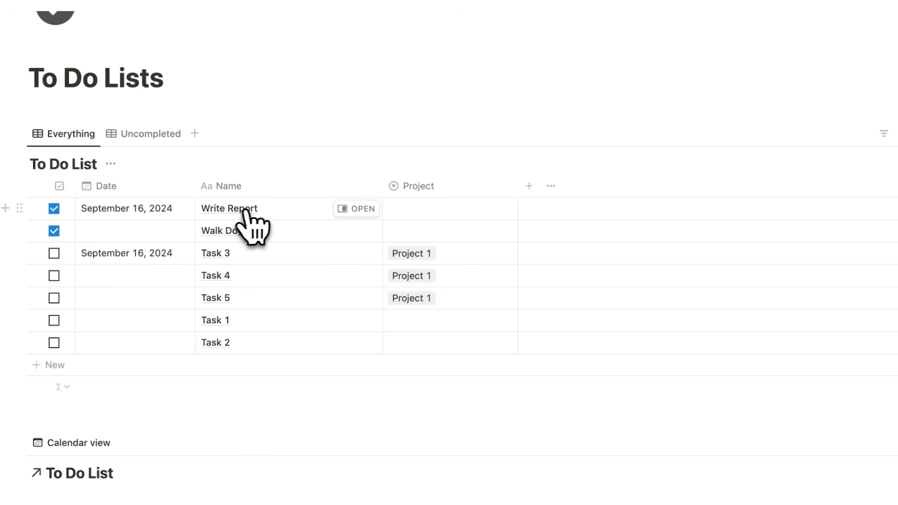
pyautogui.click(447, 211)
pyautogui.write('Project 2')
pyautogui.press('Return')
# Reschedule Task 3 to September 18 within the calendar and open its page.
pyautogui.scroll(-10, 411, 110)
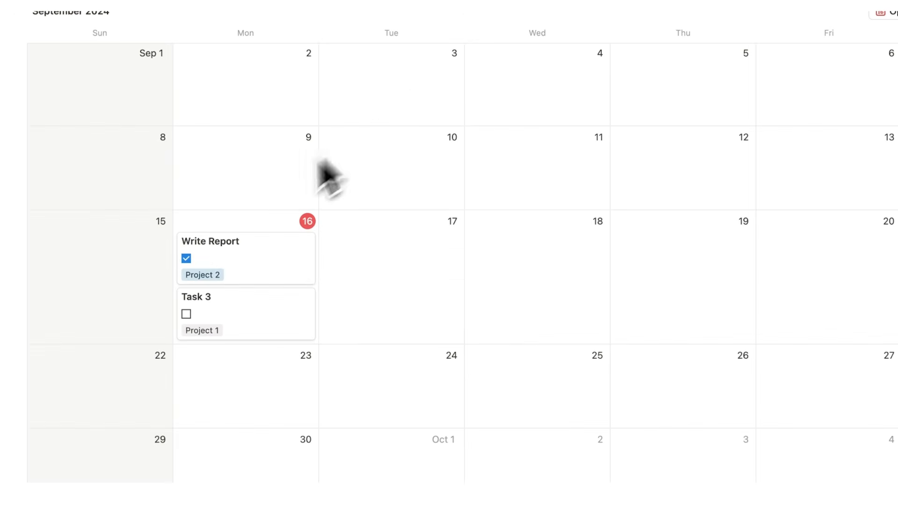
pyautogui.moveTo(255, 301); pyautogui.dragTo(535, 241)
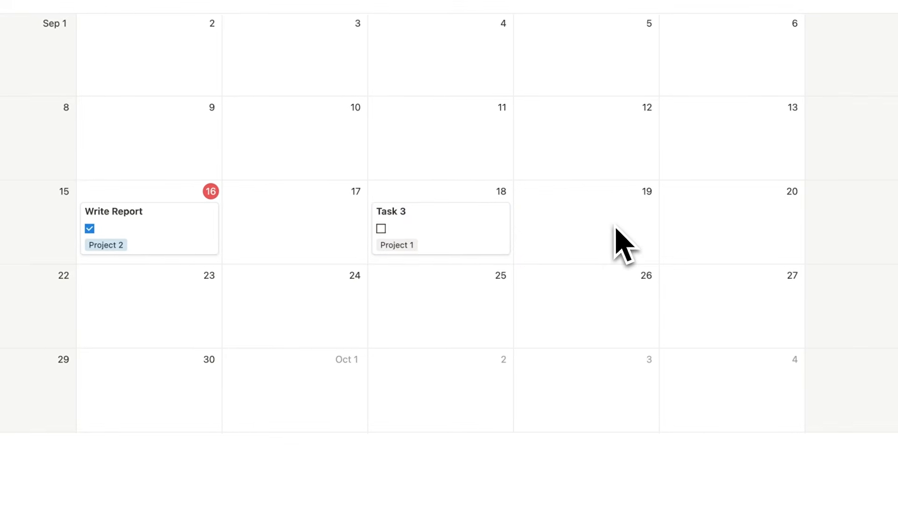
pyautogui.click(479, 238)
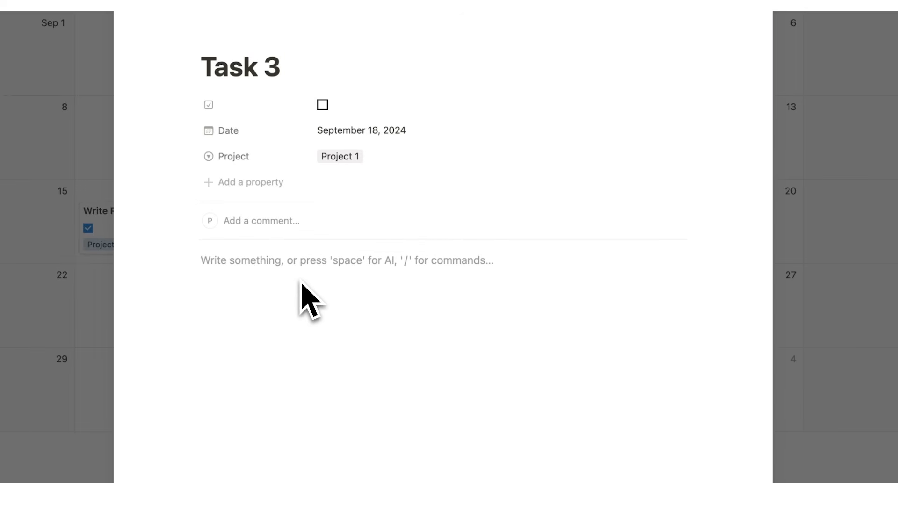
# Write "blah blah blah" in the body of Task 3's page and look through the property types that can be added.
pyautogui.write('blah blah')
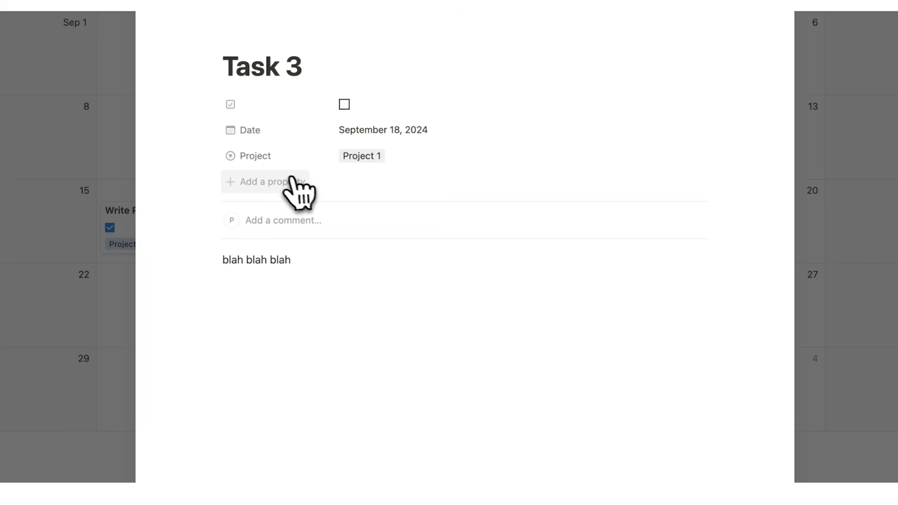
pyautogui.click(292, 180)
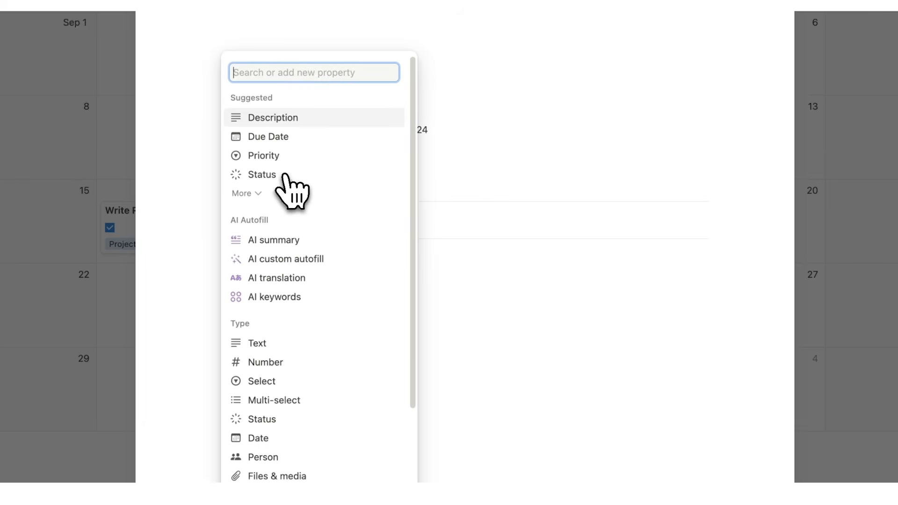
pyautogui.scroll(-5, 295, 187)
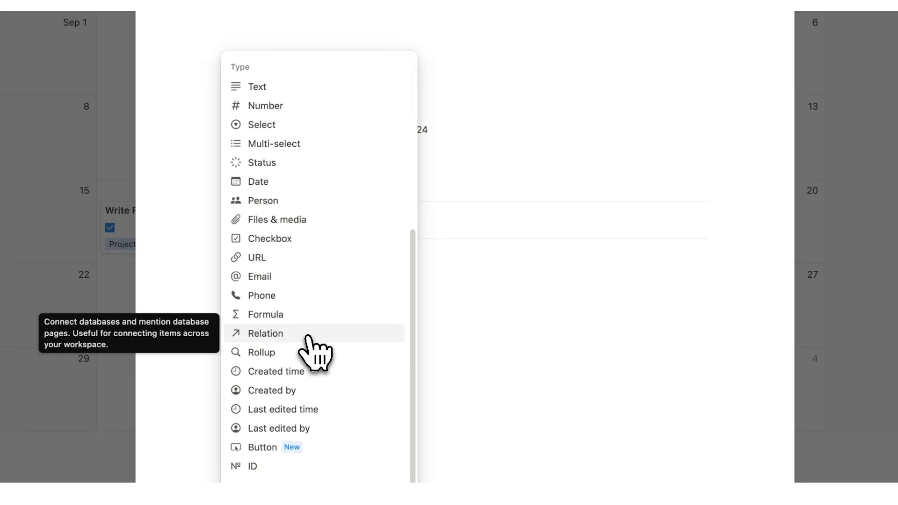
pyautogui.click(501, 297)
# Open the Presentation project in the Headquarters template and look over its page and the Headquarters dashboard.
pyautogui.click(392, 159)
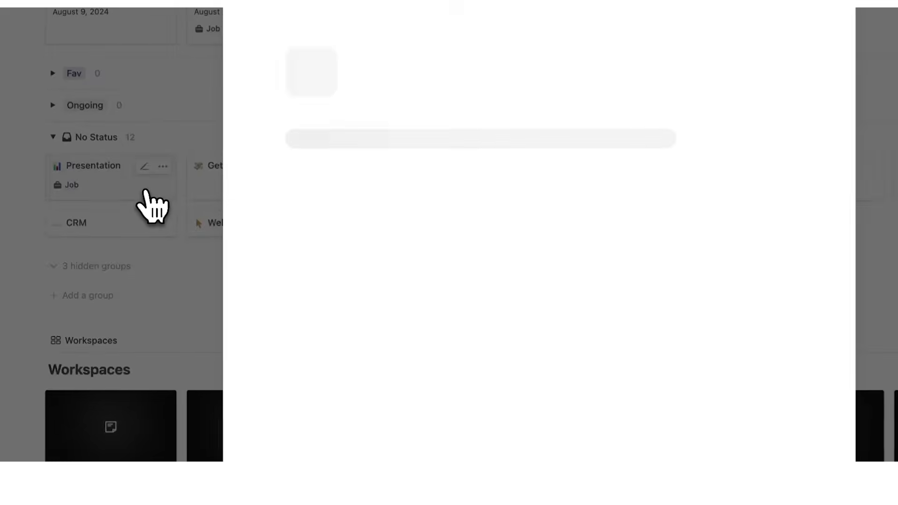
pyautogui.scroll(-7, 394, 191)
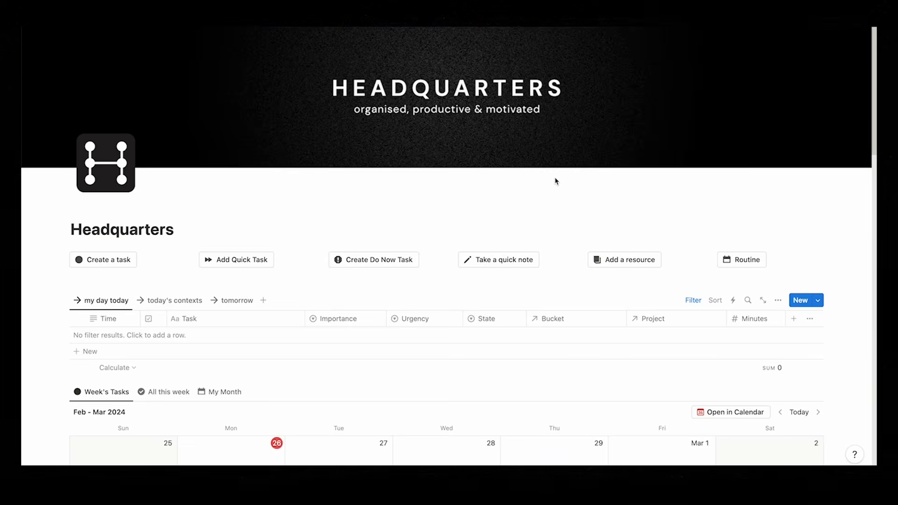
pyautogui.scroll(-15, 556, 179)
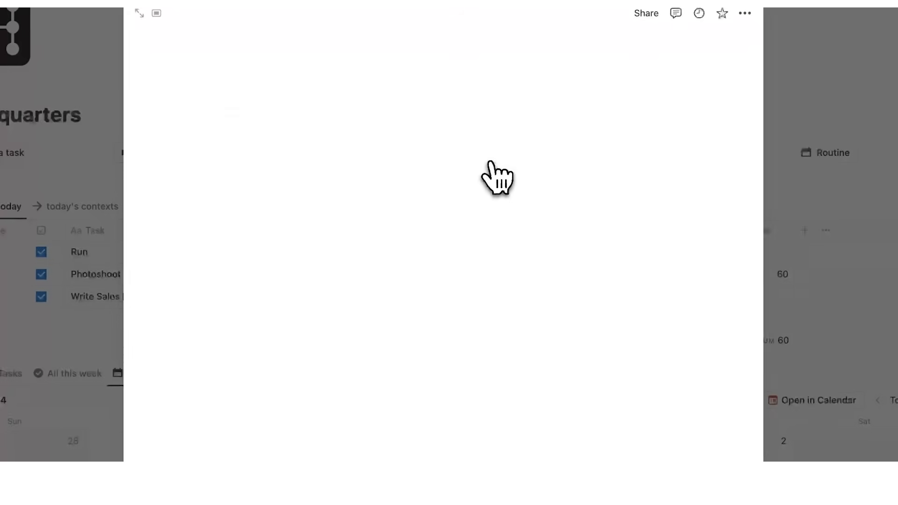
# Title the new page "Quick Note" in the Headquarters template.
pyautogui.write('Quick N')
pyautogui.write('ote')
pyautogui.click(332, 151)
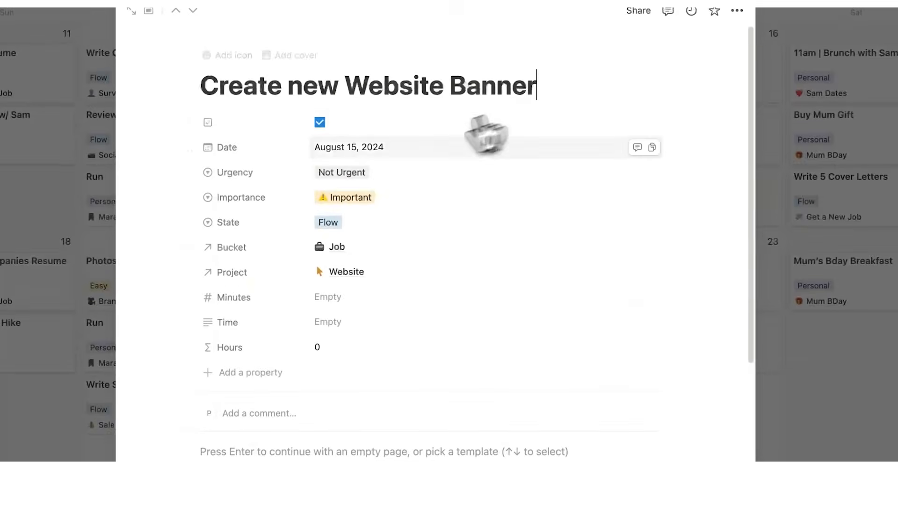
# Set the Run task's Minutes to 60 in the my day today table.
pyautogui.click(358, 224)
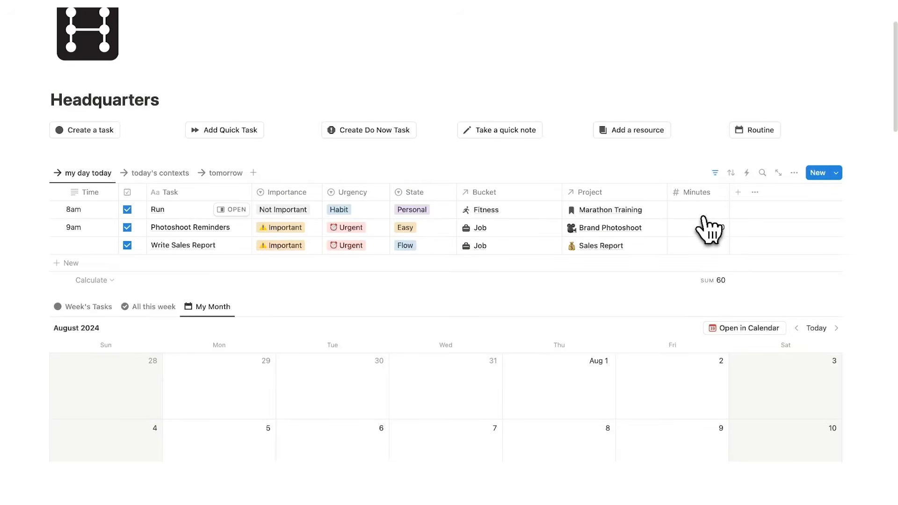
pyautogui.click(705, 227)
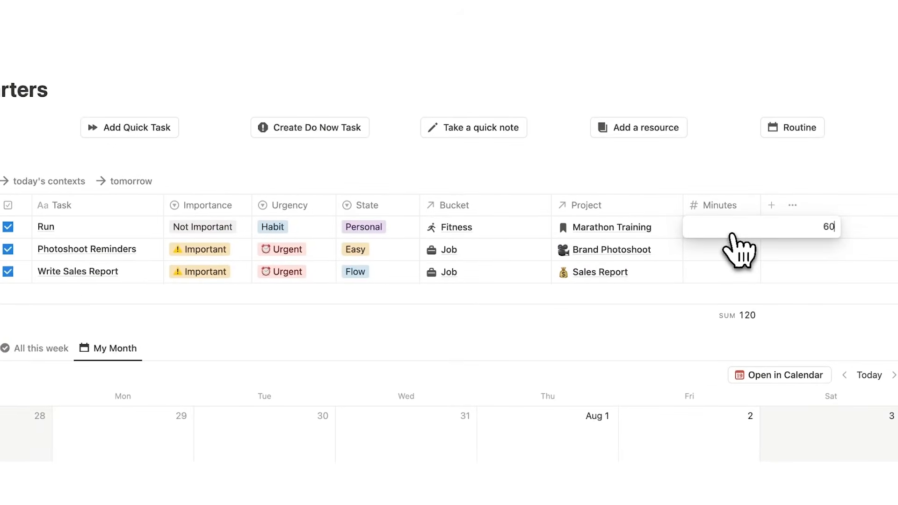